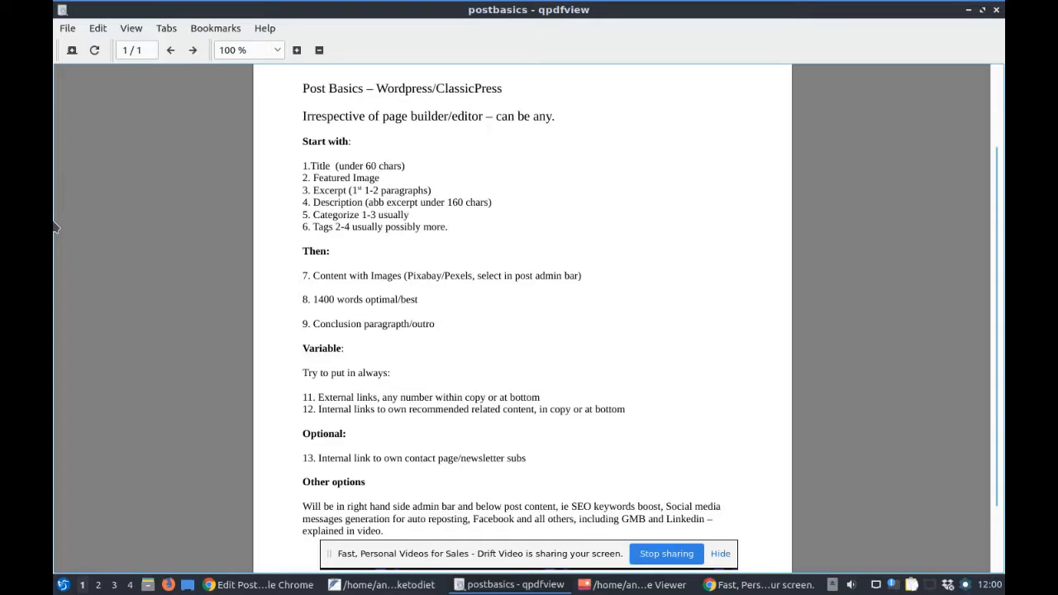
Switch to the tahini sauce recipe post in Chrome and set tahini.jpg from the media library as its featured image.
click(256, 586)
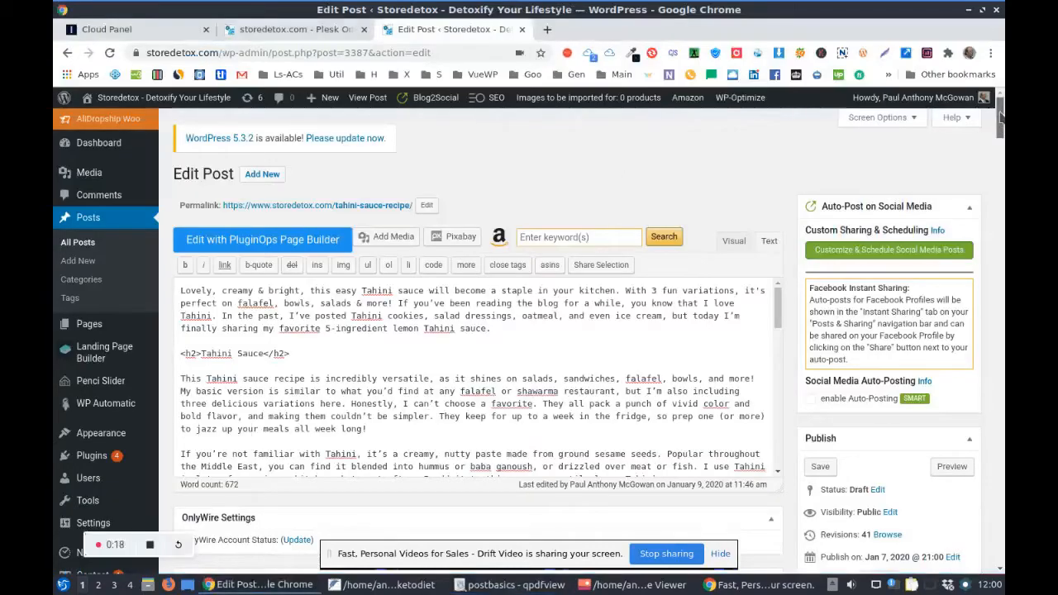
scroll(1000, 118, down, 1)
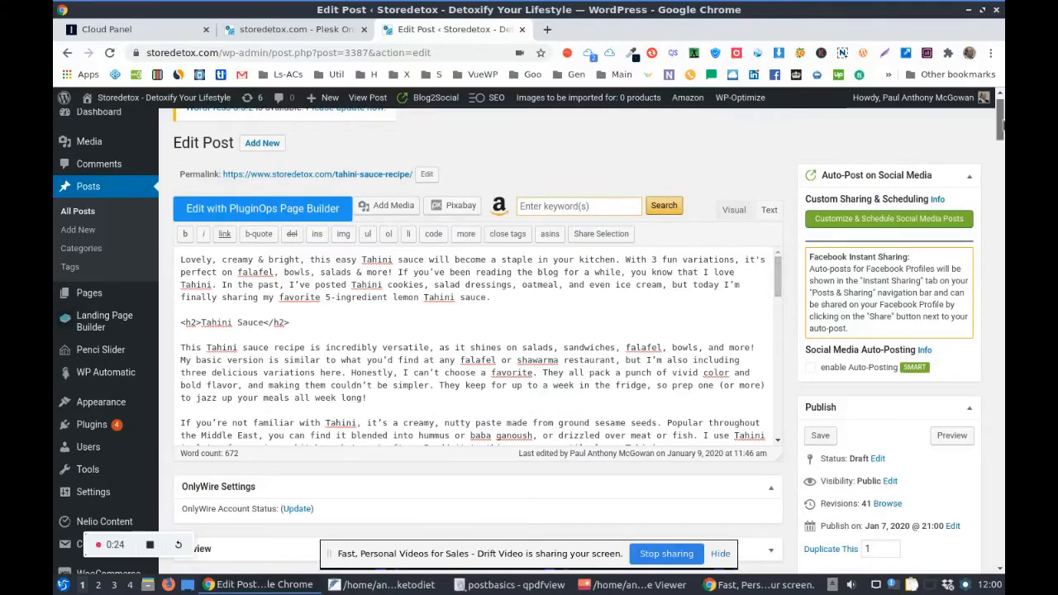
drag(1000, 124, 1002, 145)
scroll(552, 187, up, 5)
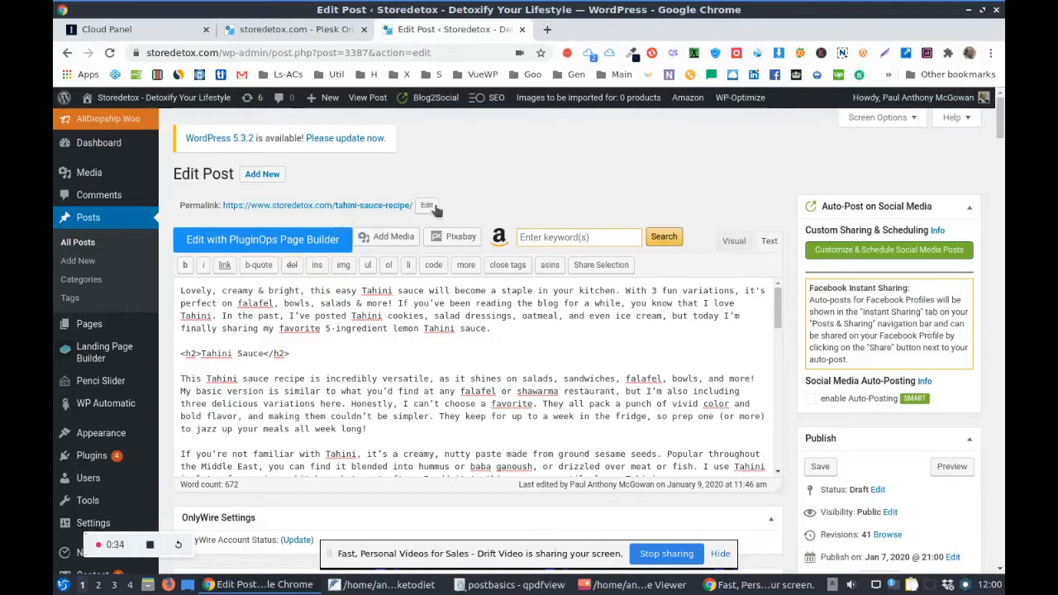
drag(999, 124, 1001, 154)
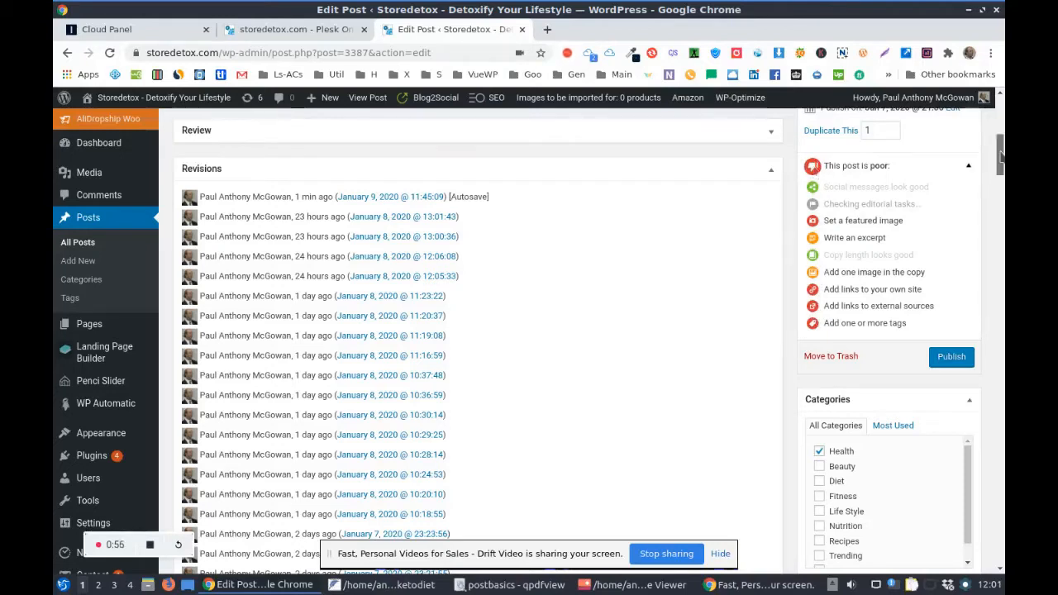
drag(1001, 153, 1001, 233)
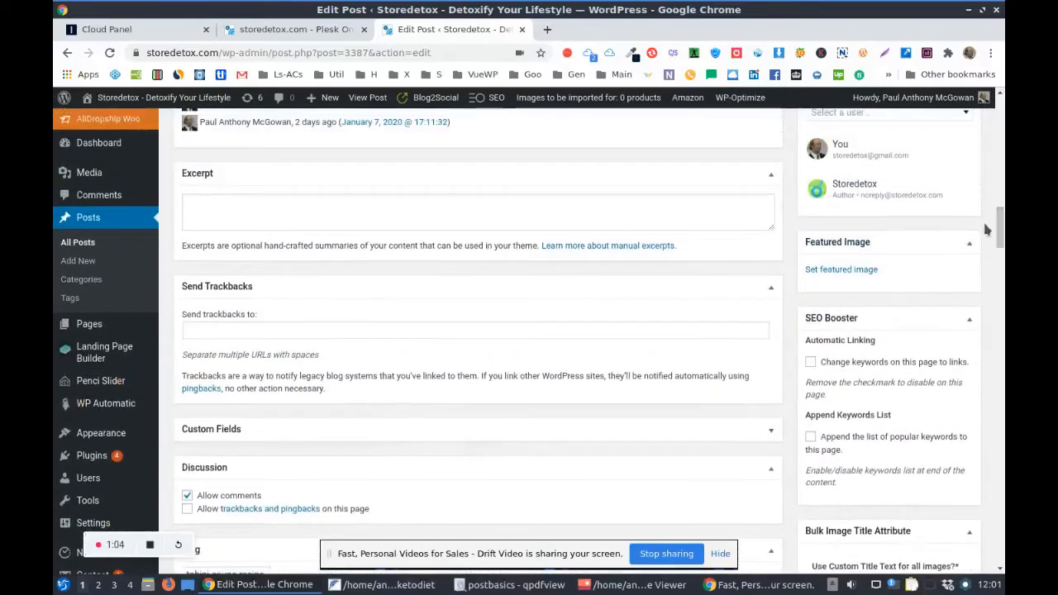
click(827, 271)
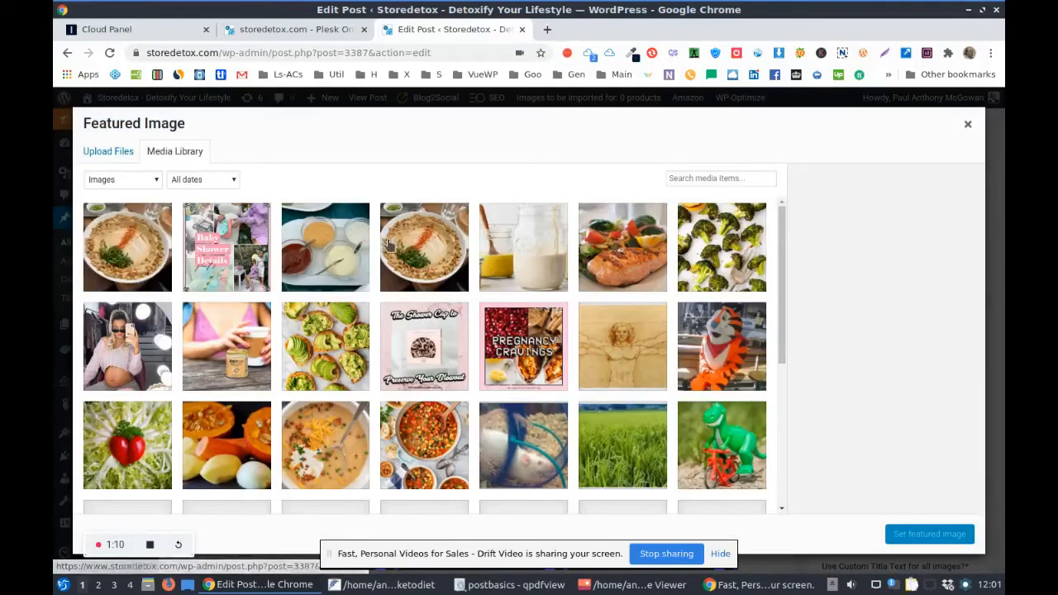
click(523, 248)
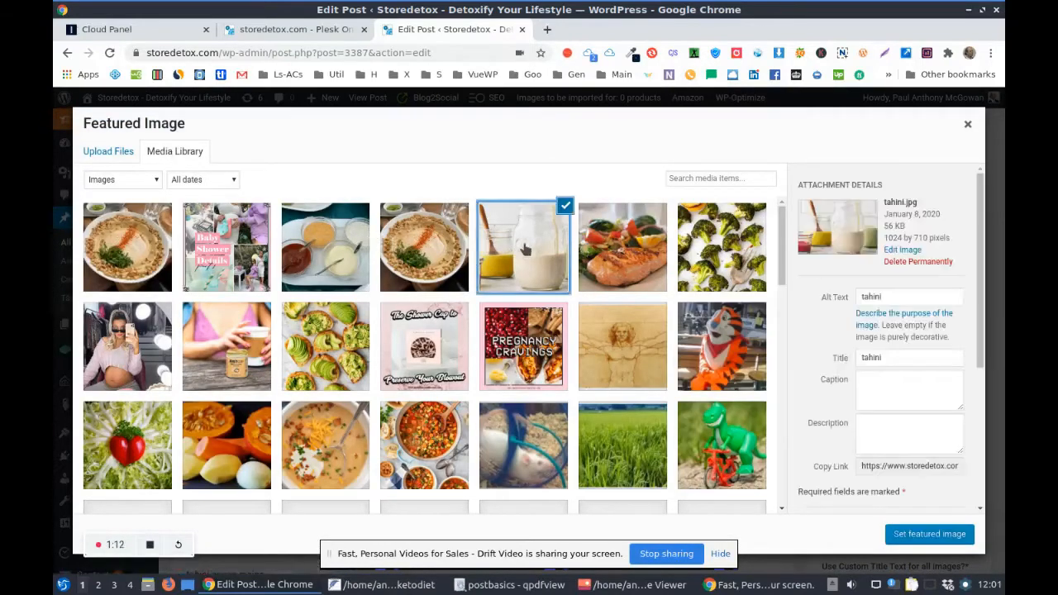
click(930, 536)
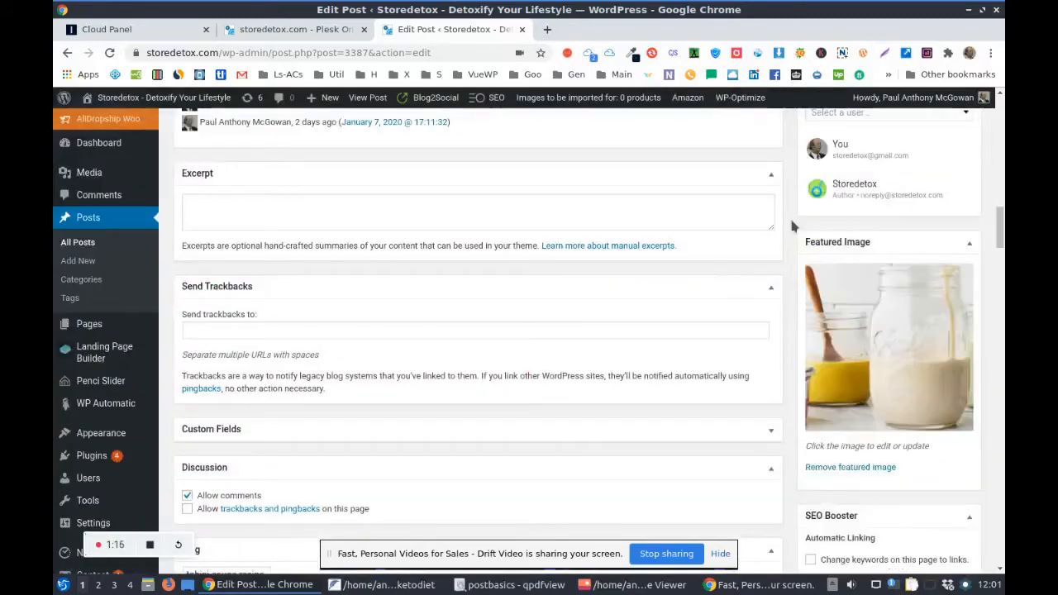
Save the post draft and review its updated quality checklist.
drag(1000, 239, 1001, 147)
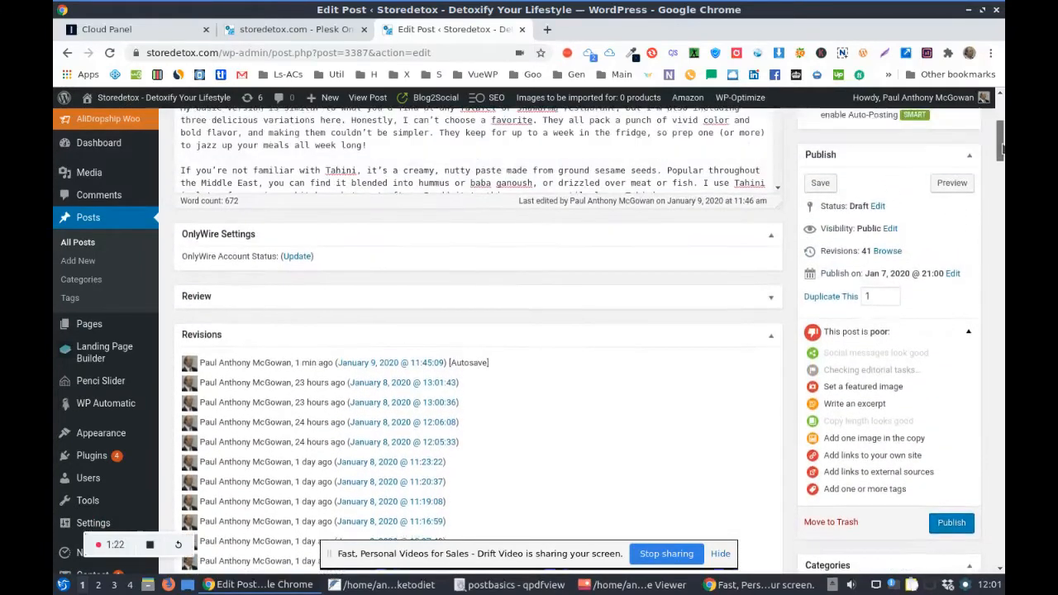
click(829, 184)
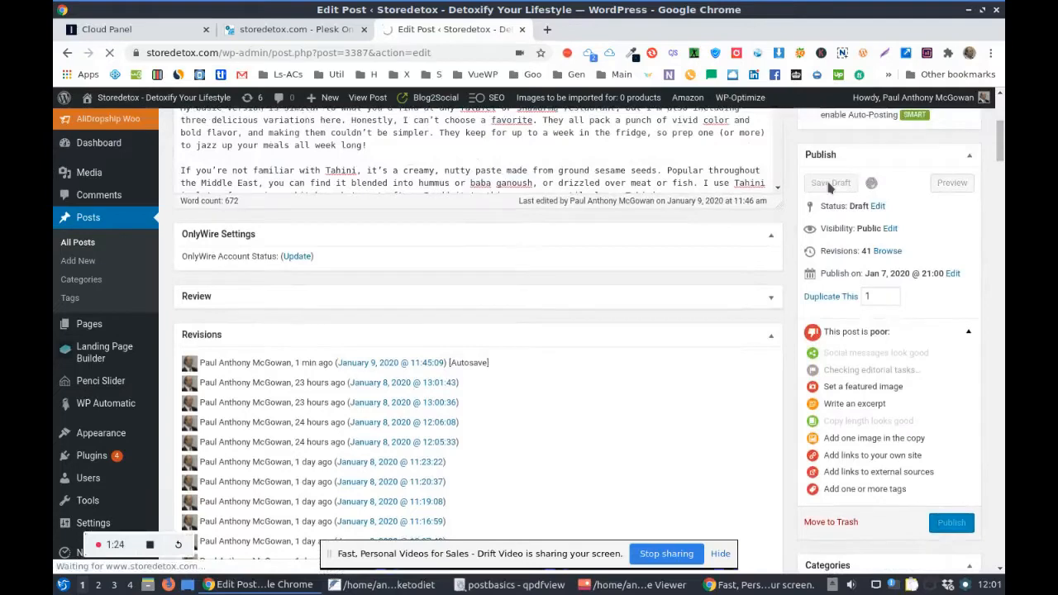
mouse_move(1001, 153)
mouse_down()
mouse_move(1000, 139)
mouse_move(1002, 165)
mouse_up()
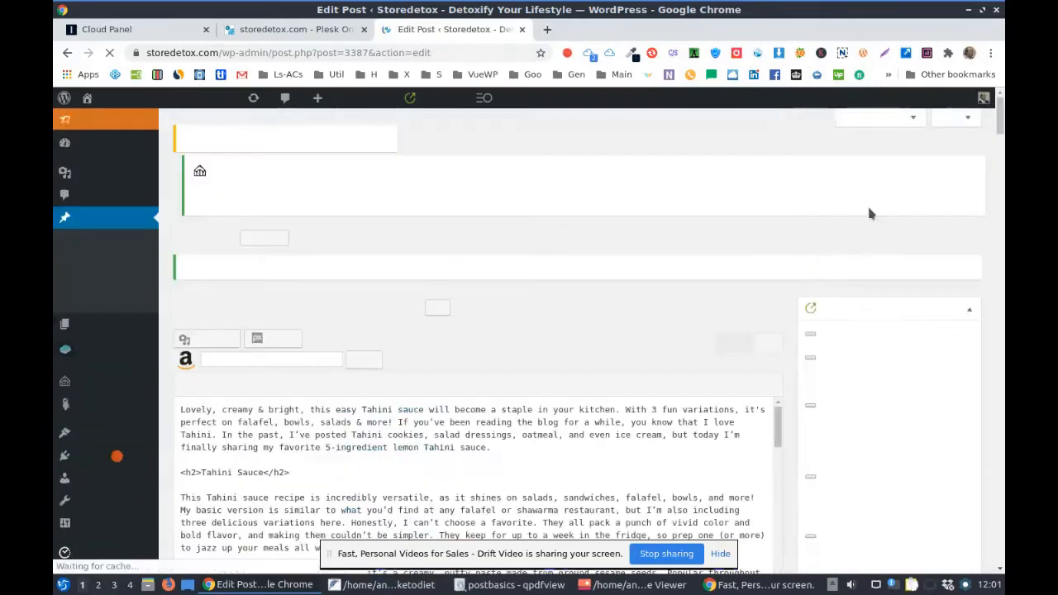
drag(1000, 118, 1001, 176)
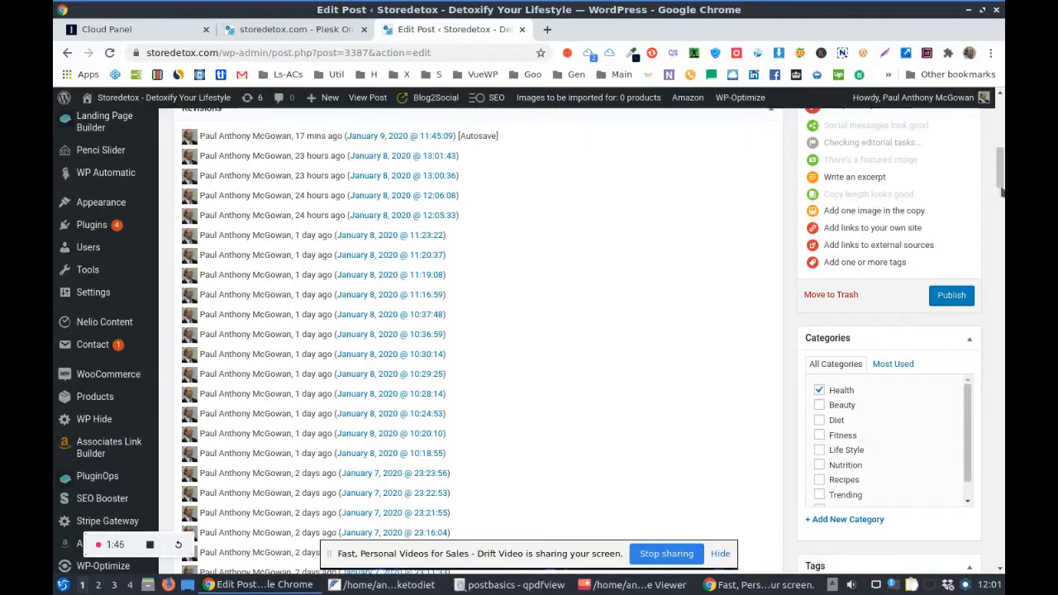
drag(1001, 176, 1001, 133)
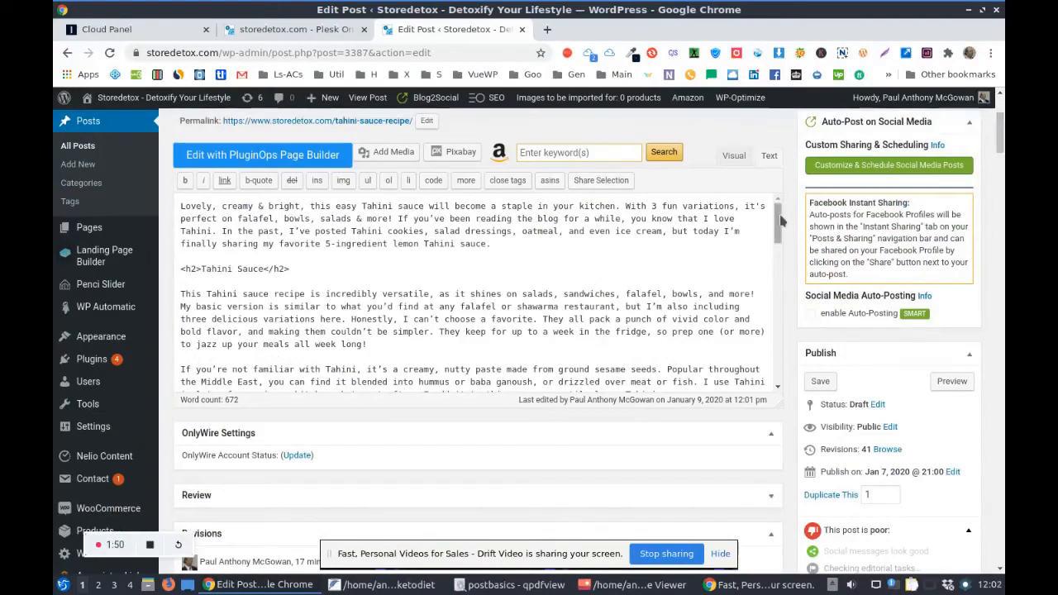
For the spot above the "Tahini Sauce Recipe Ingredients" heading, search Pixabay for "tahini" and import the photo of the hummus bowl.
drag(779, 222, 786, 242)
click(703, 292)
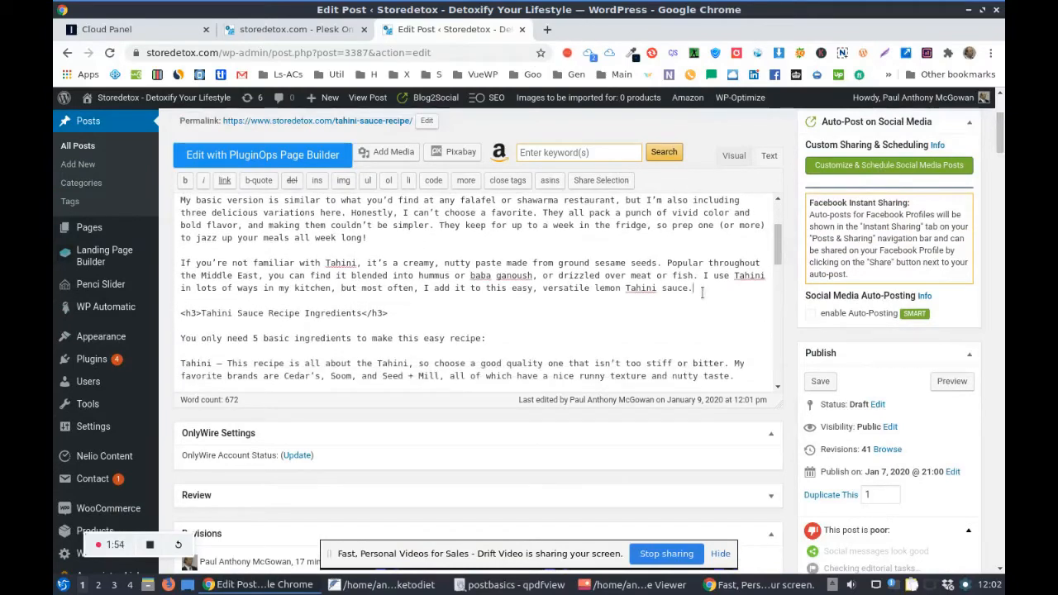
scroll(702, 292, down, 2)
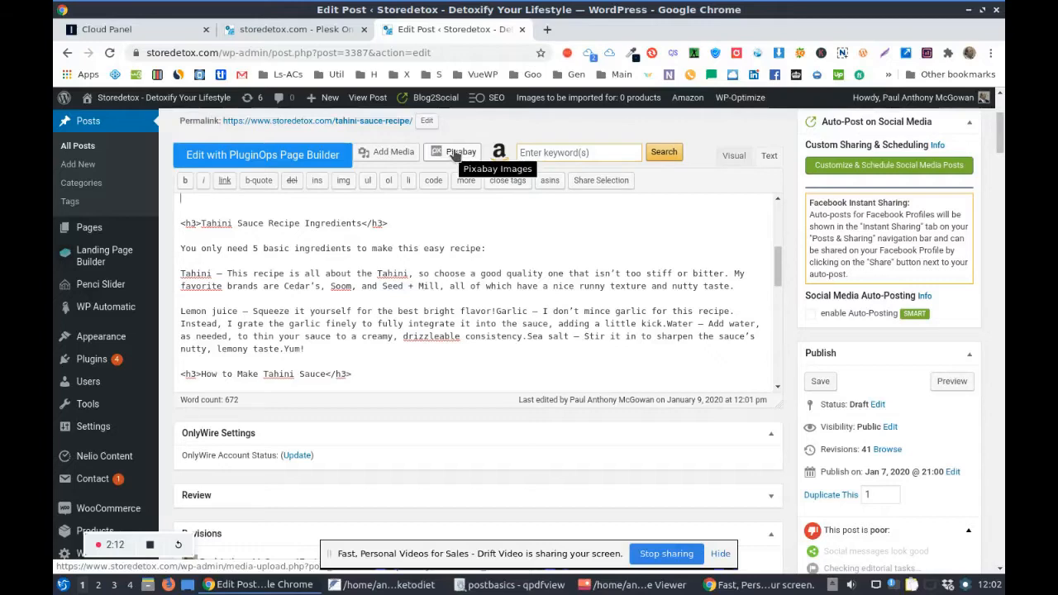
click(454, 154)
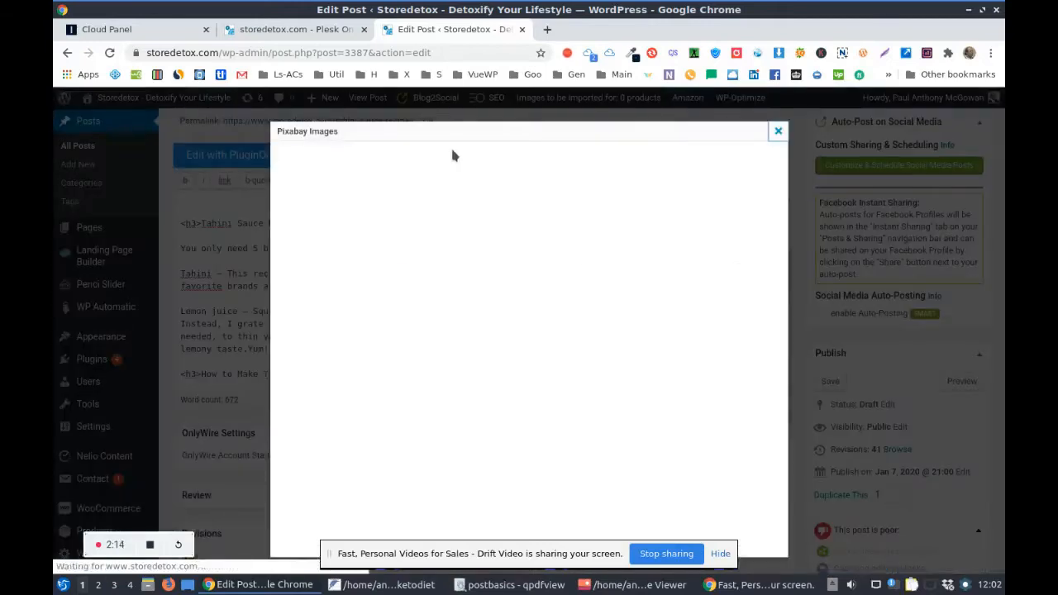
click(311, 212)
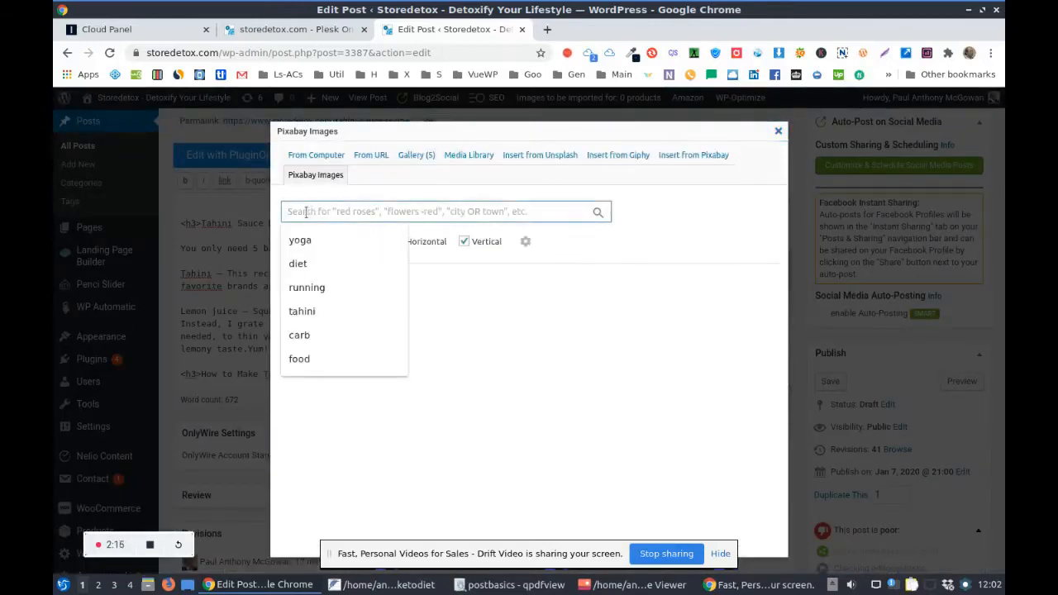
text(ta)
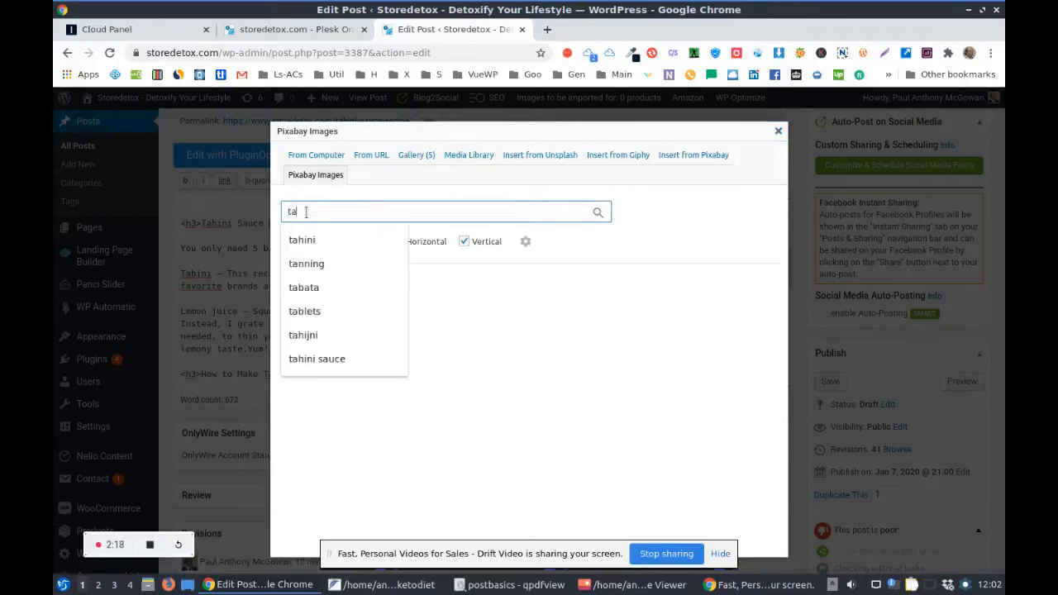
text(hini)
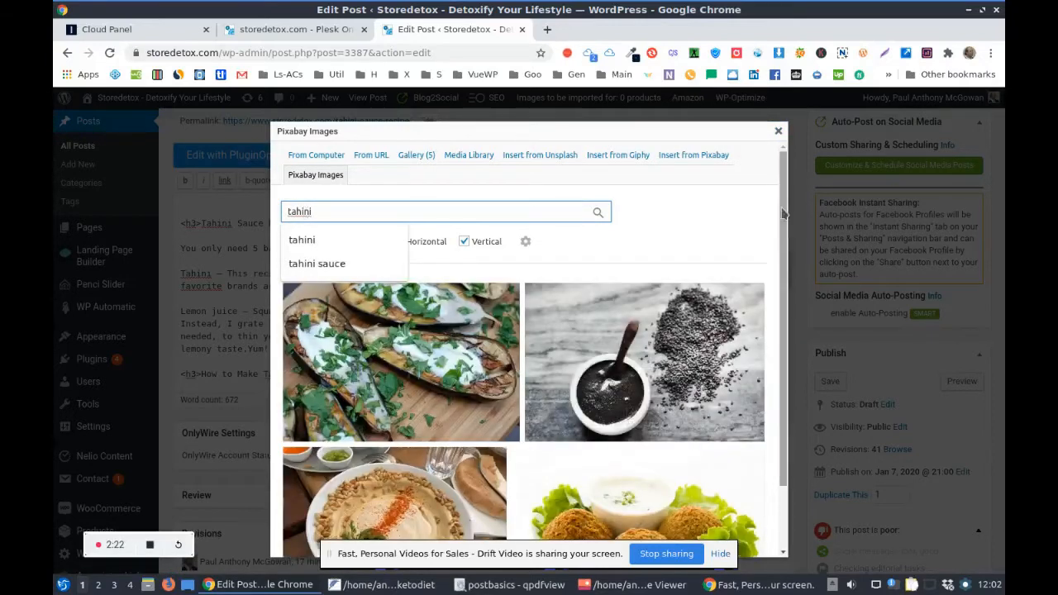
scroll(785, 339, down, 2)
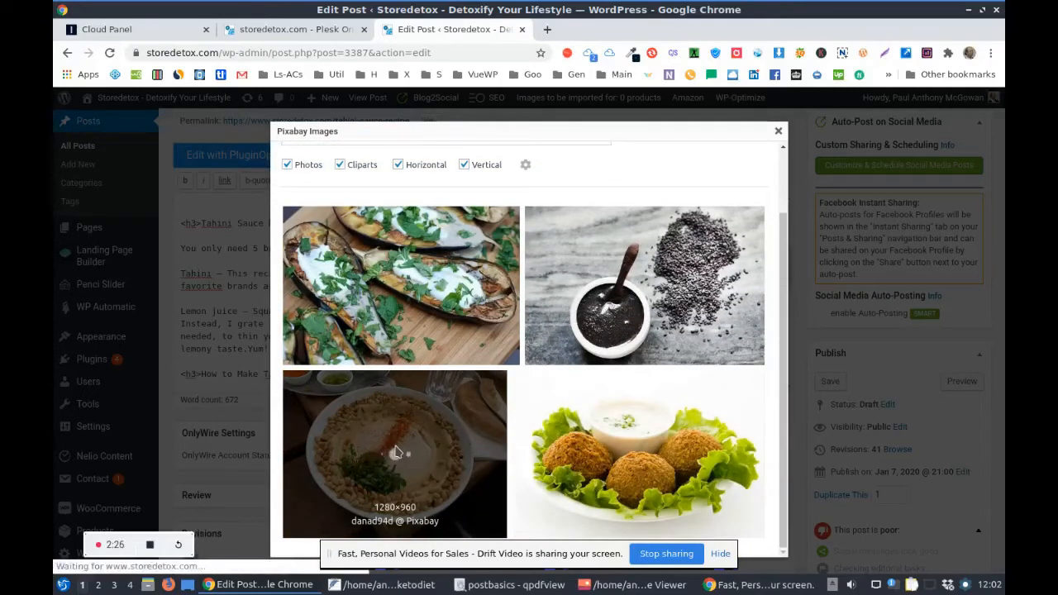
click(397, 451)
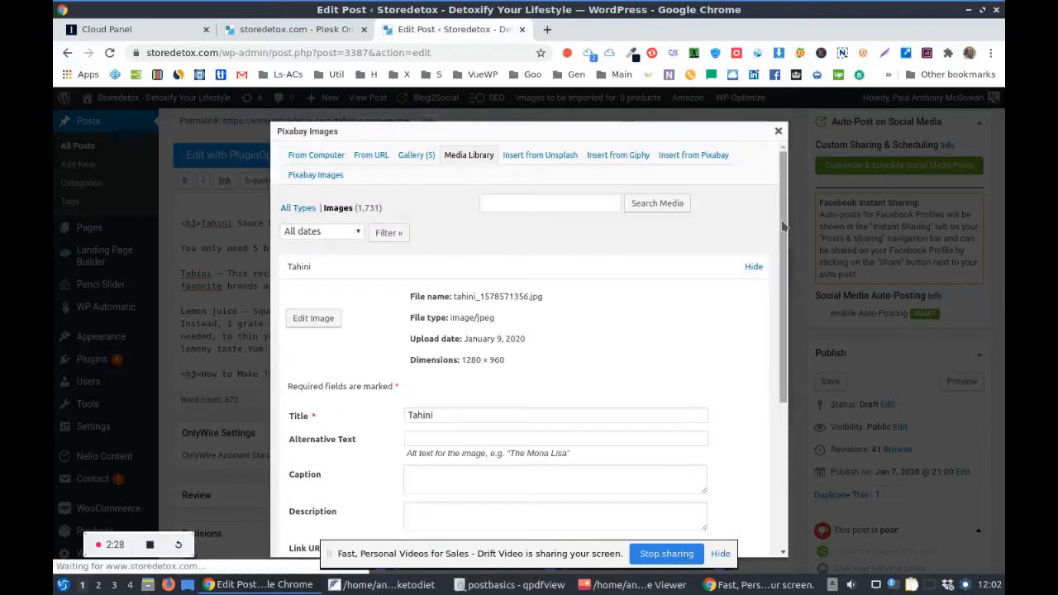
Copy the image title "Tahini" into the alternative text and insert the image into the post at Large size.
scroll(785, 312, down, 3)
scroll(786, 311, down, 3)
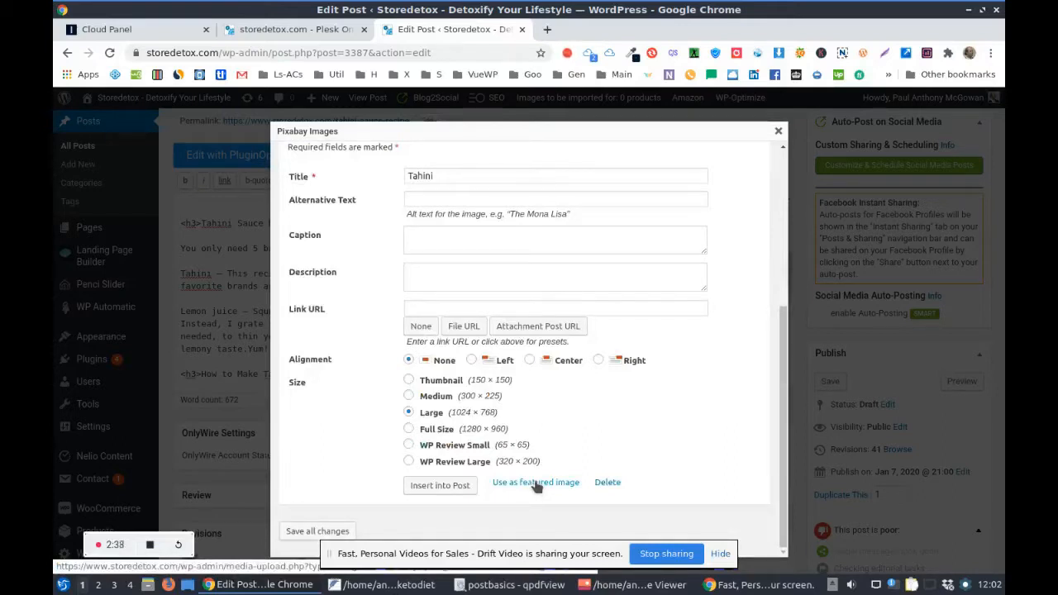
click(437, 177)
double_click(437, 177)
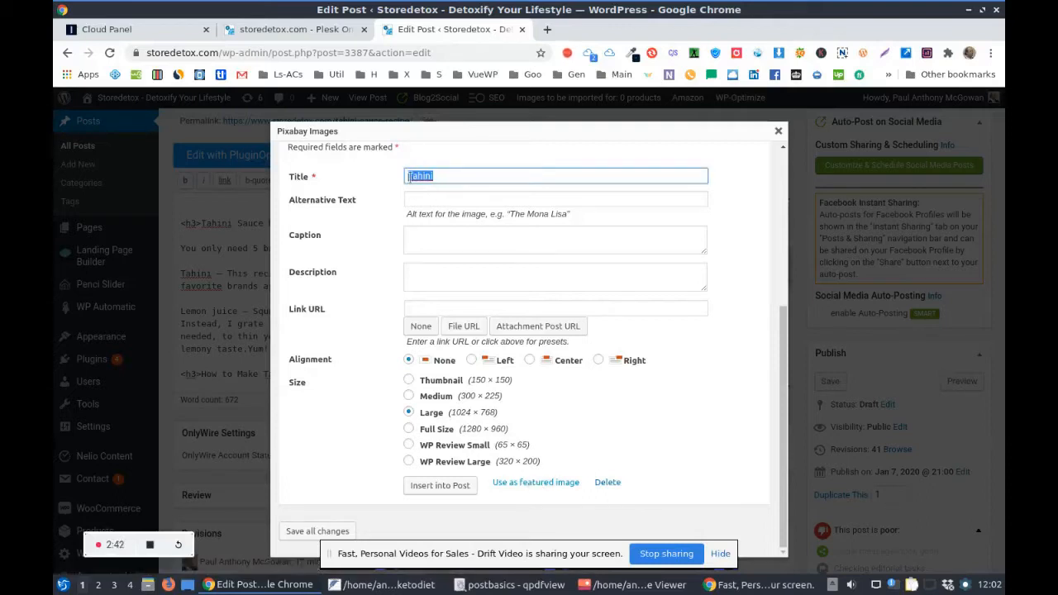
right_click(430, 180)
click(447, 300)
click(426, 200)
right_click(426, 201)
click(431, 279)
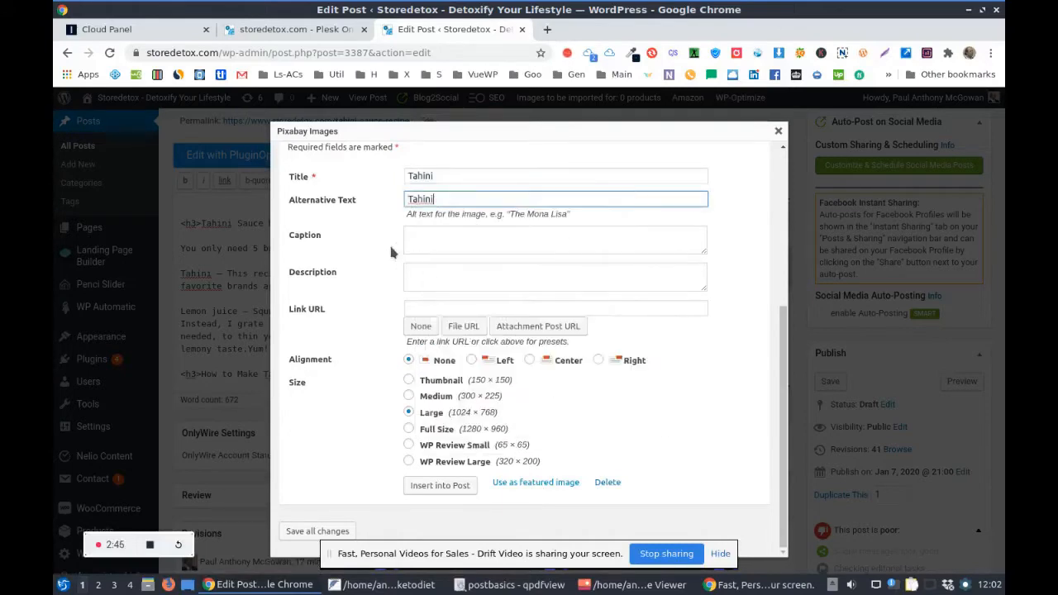
click(442, 487)
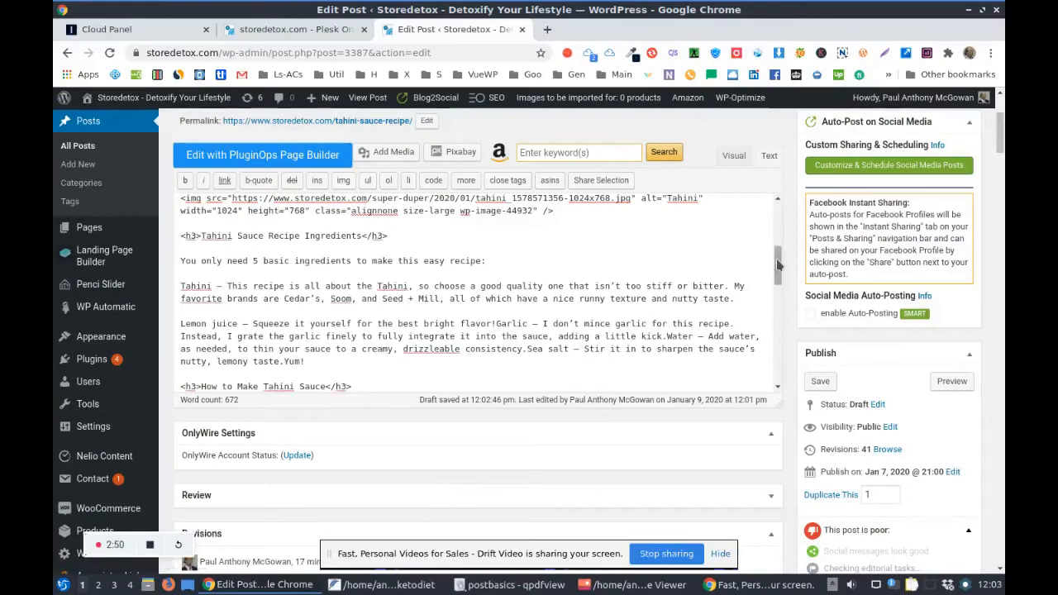
Search Pixabay for "sauce" to find an image for the gap above the "Tahini Sauce Recipe Variations" heading.
drag(777, 265, 783, 316)
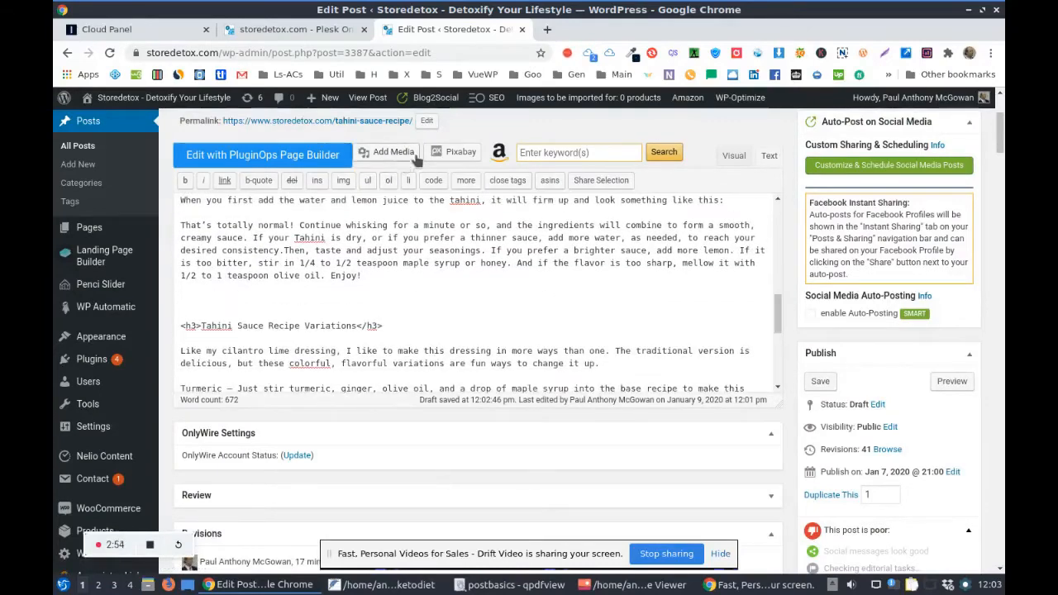
click(453, 152)
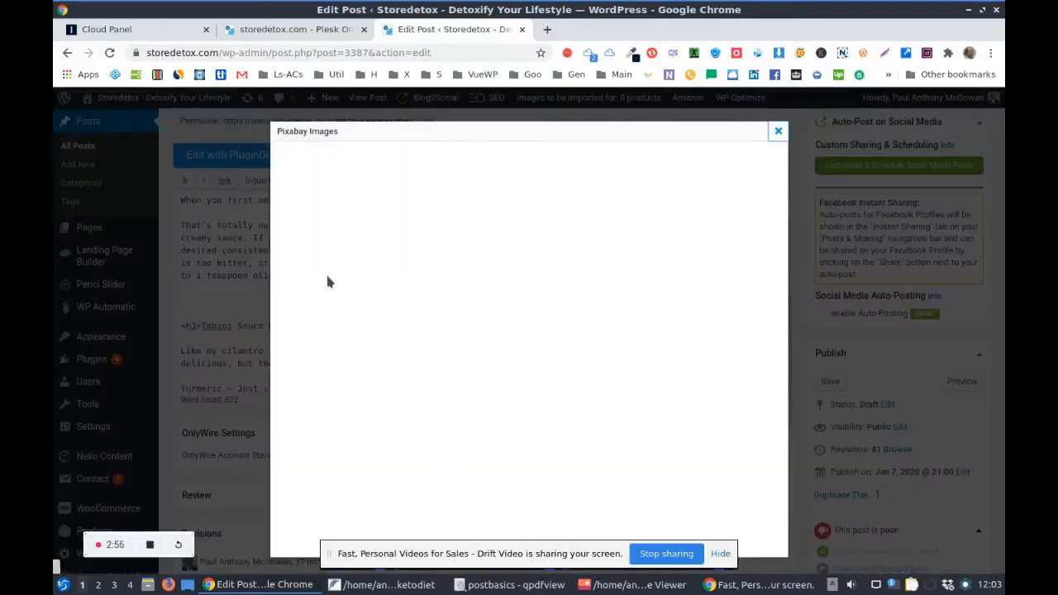
click(310, 211)
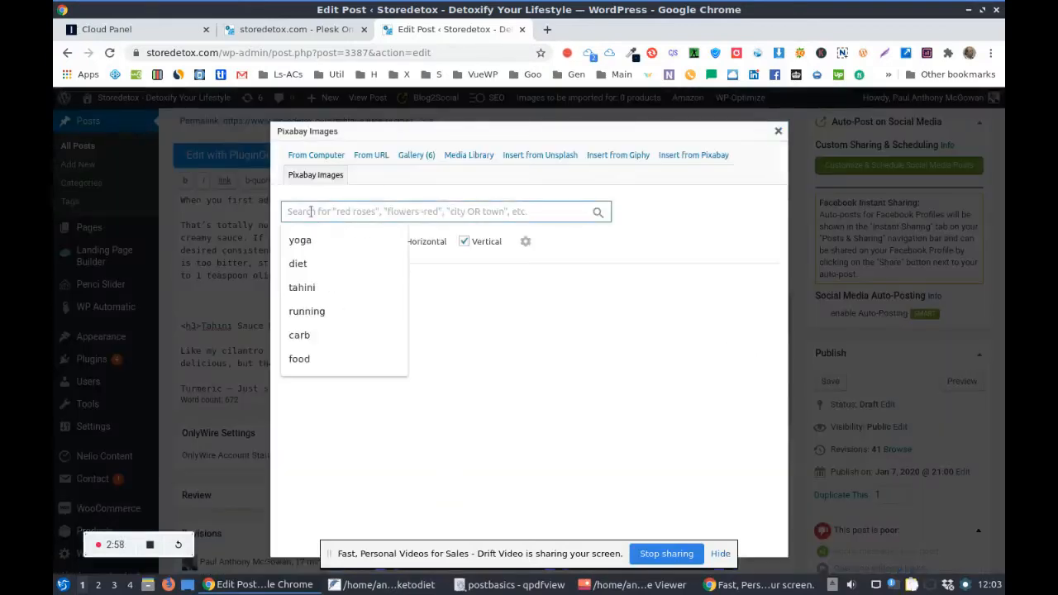
text(suace)
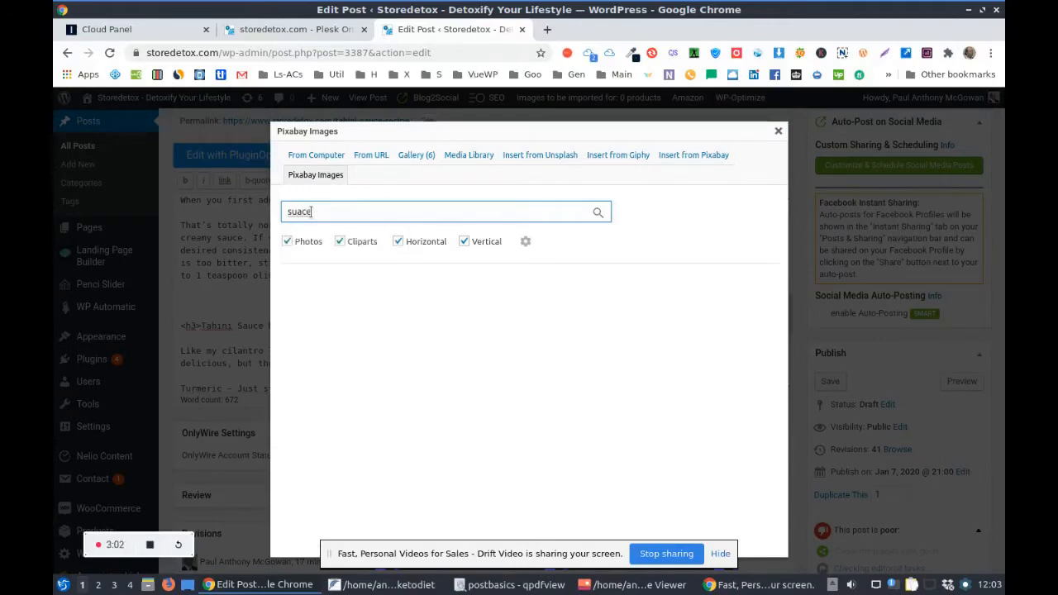
key(BackSpace)
key(BackSpace)
key(BackSpace)
key(BackSpace)
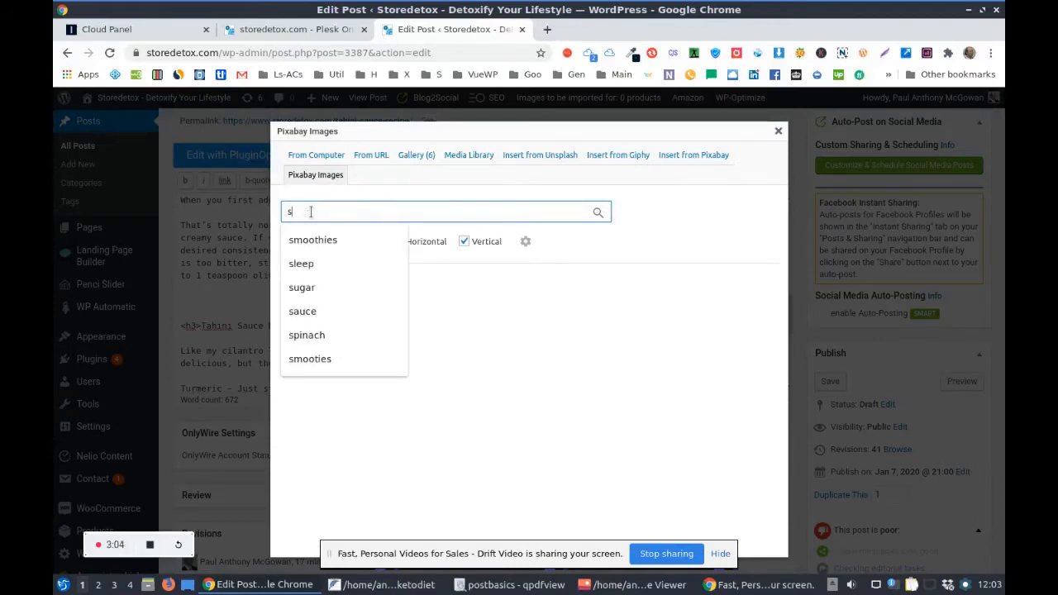
text(auce)
key(Return)
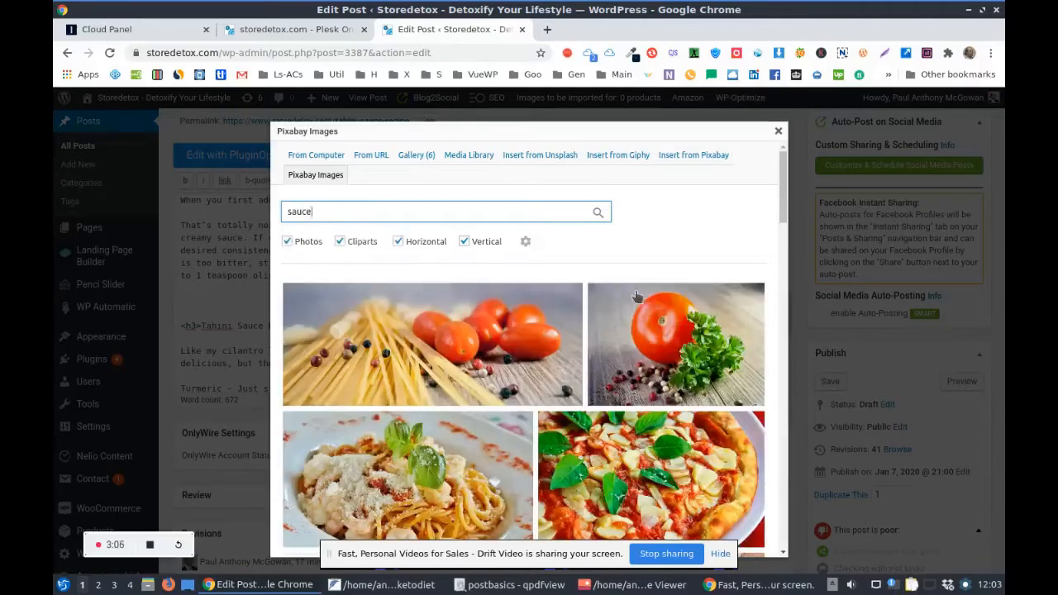
From the Pixabay "sauce" results, import the photo of four dipping sauces on a white tray.
drag(781, 177, 782, 453)
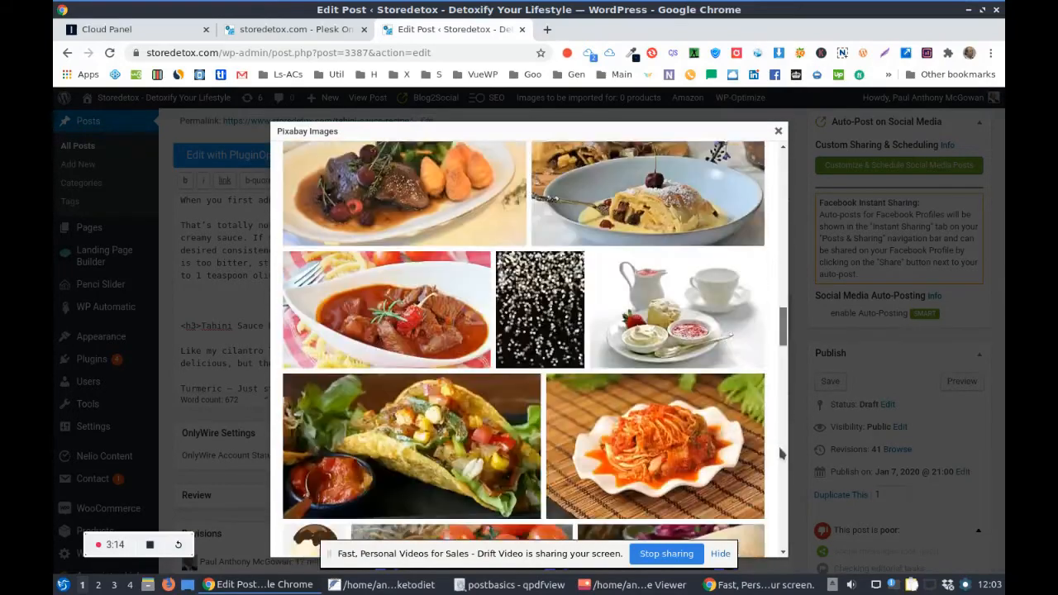
drag(785, 327, 785, 438)
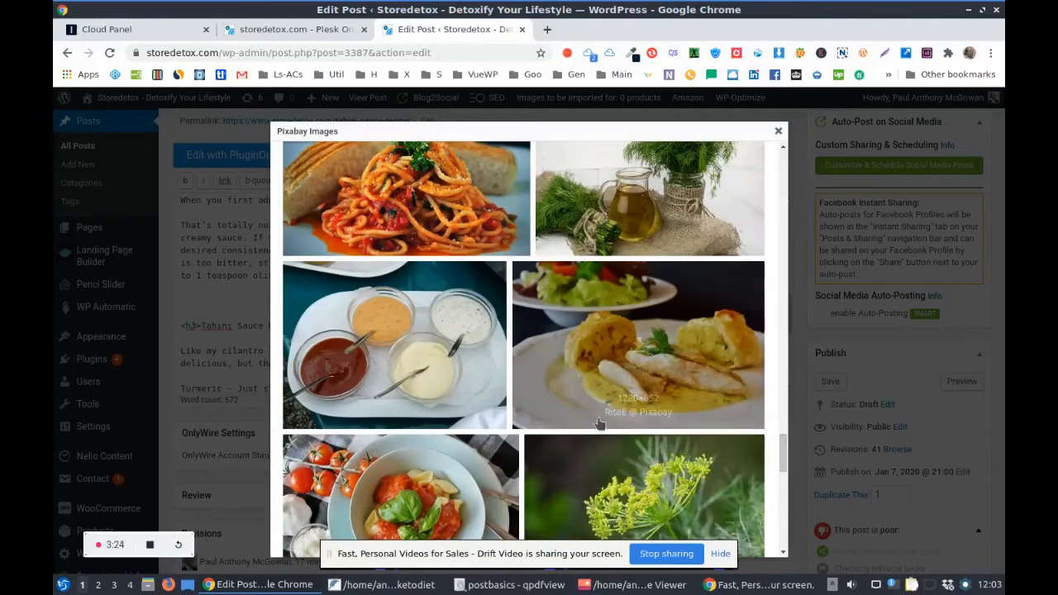
click(395, 345)
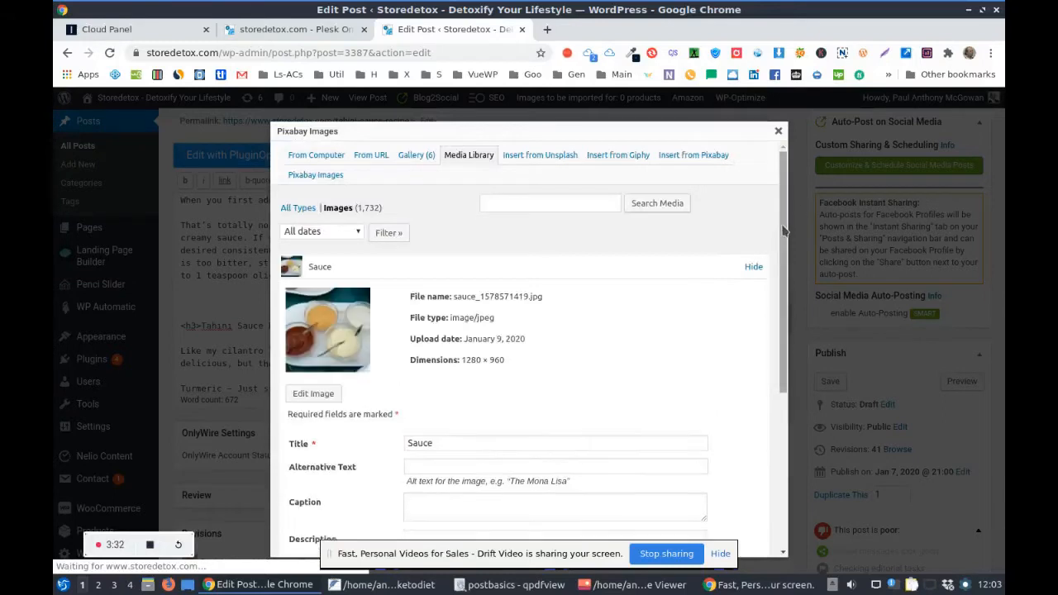
Copy the image title "Sauce" into the alternative text and insert the image into the post at Large size.
scroll(669, 258, down, 3)
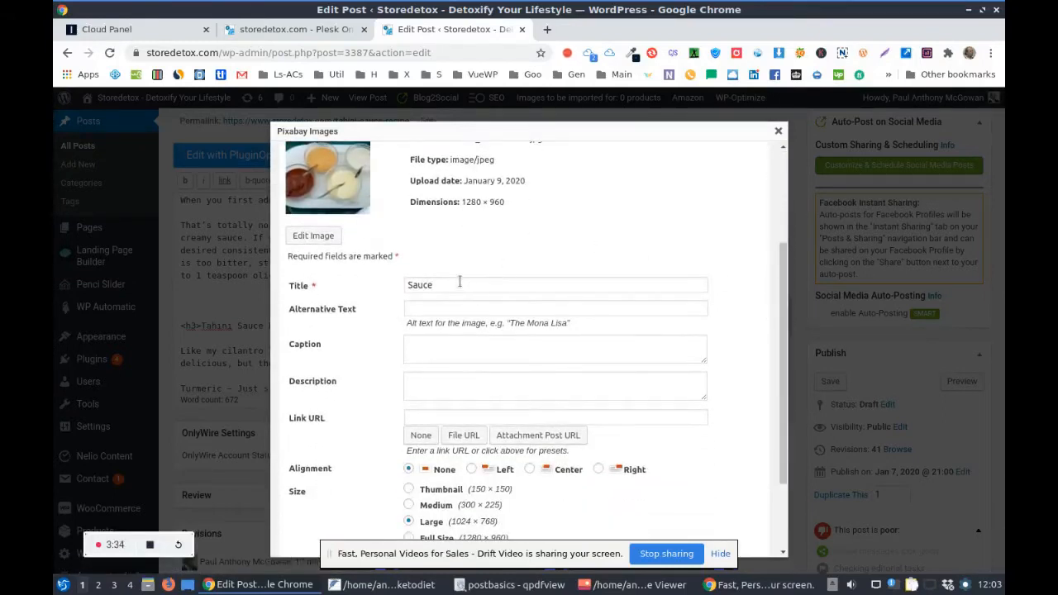
click(460, 285)
key(ctrl+a)
right_click(407, 287)
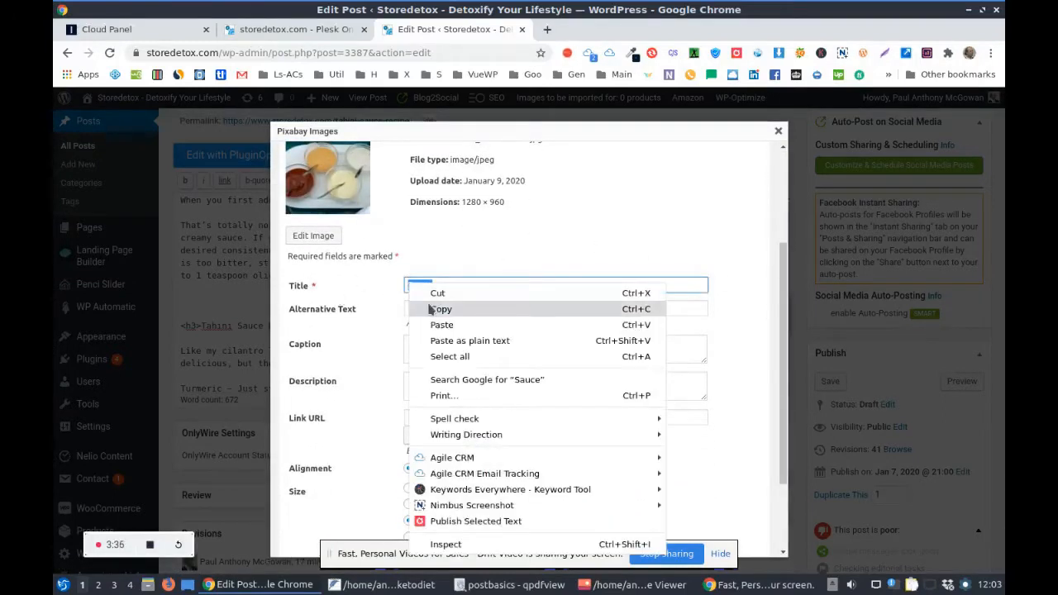
click(429, 308)
click(420, 308)
right_click(420, 307)
click(442, 386)
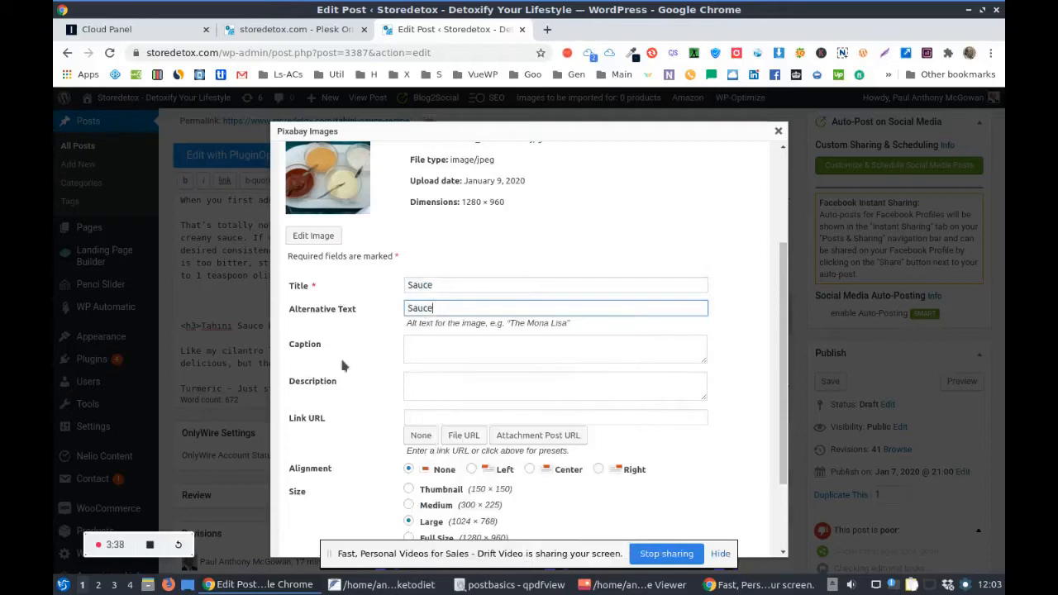
scroll(720, 365, down, 3)
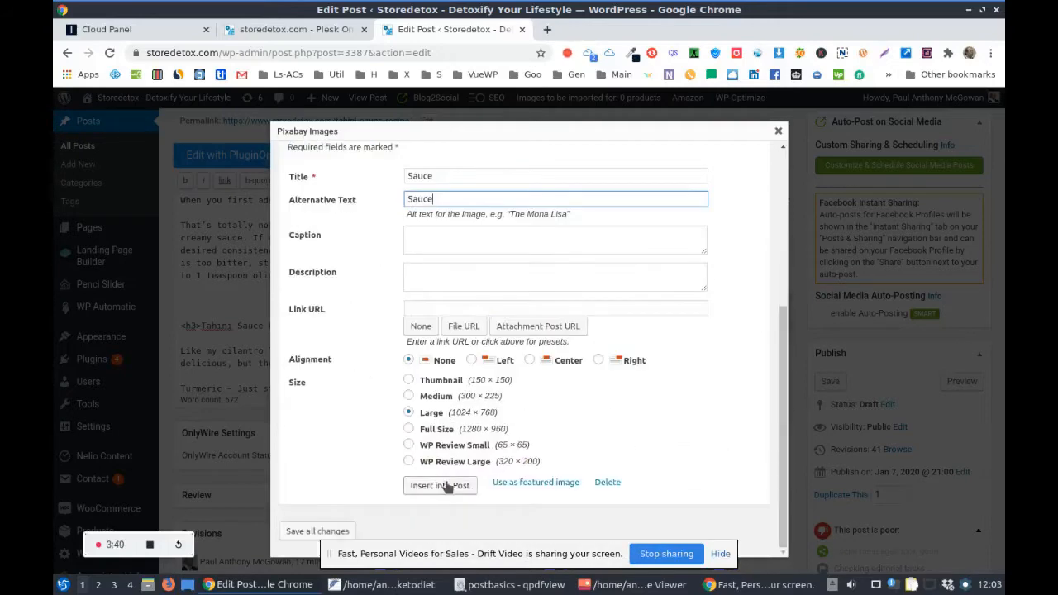
click(442, 486)
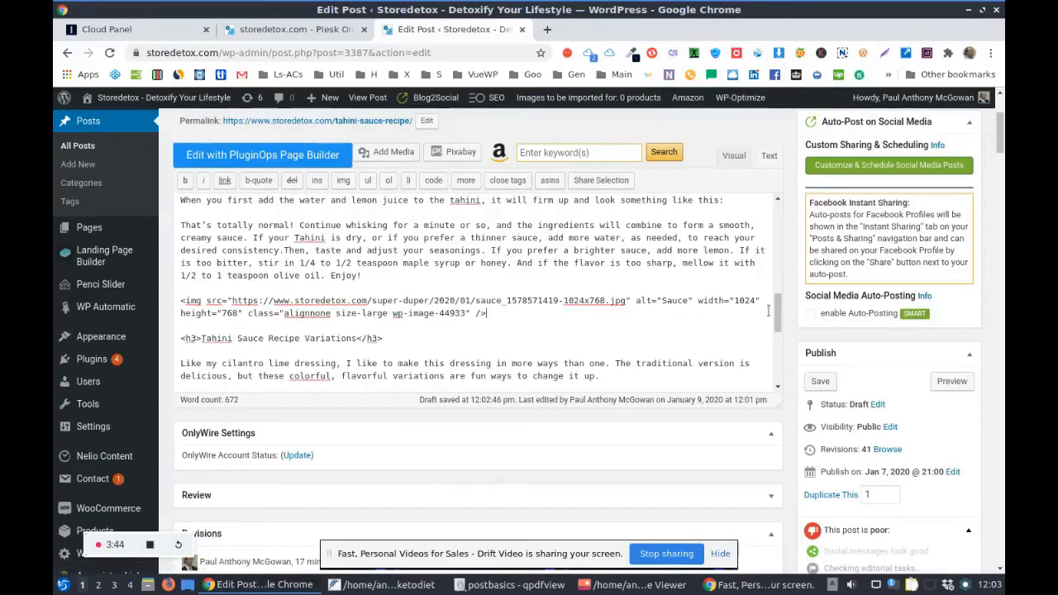
Save the post draft and dismiss the update notice above the editor.
drag(1002, 144, 1002, 161)
click(827, 174)
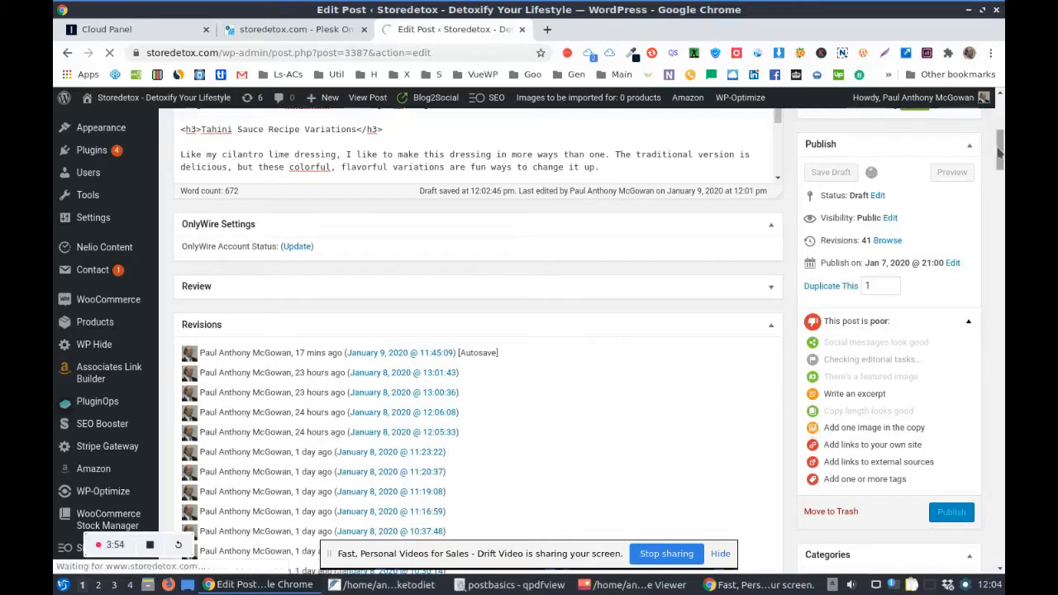
drag(999, 145, 1000, 173)
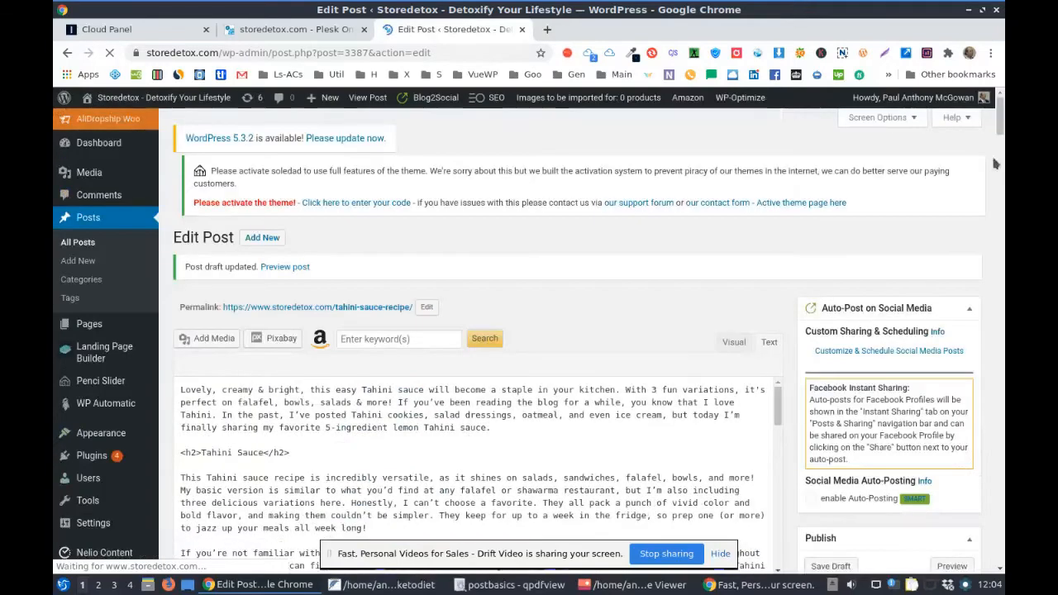
click(968, 204)
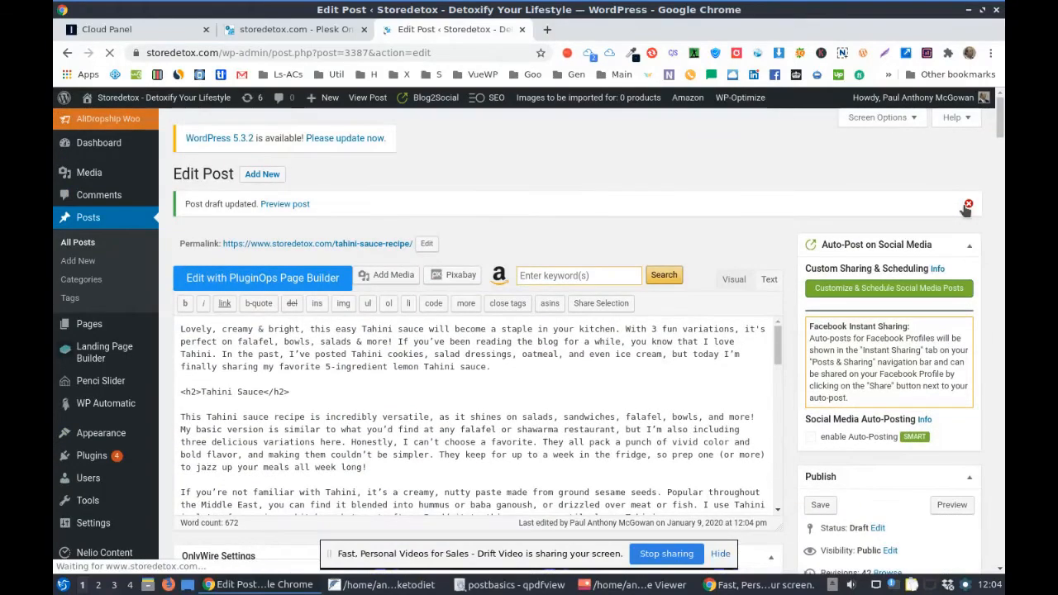
click(968, 205)
Assign the post to the Diet, Nutrition and Recipes categories.
drag(1001, 124, 1001, 187)
click(819, 157)
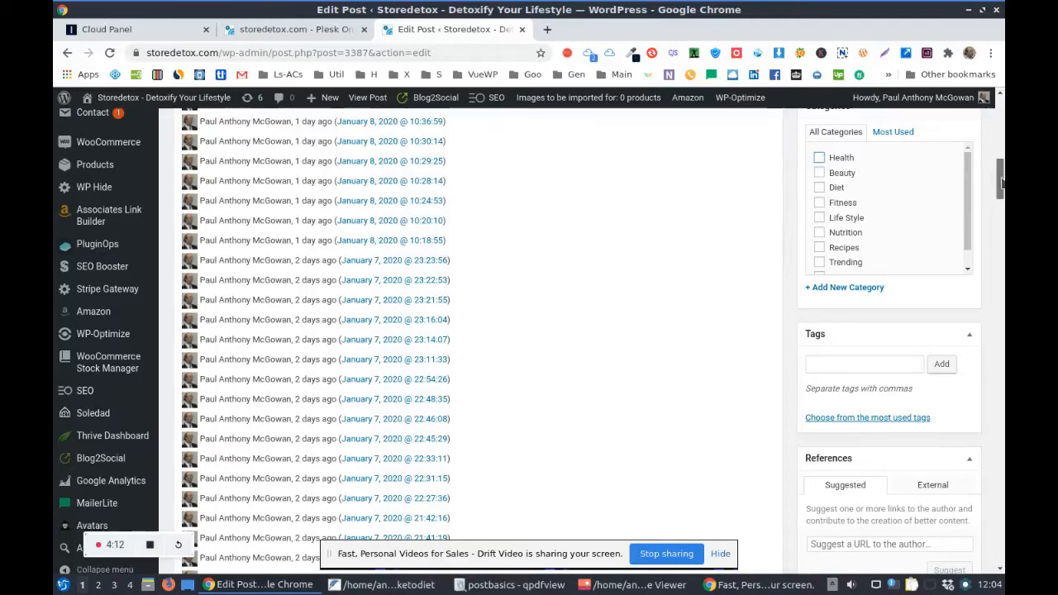
click(819, 188)
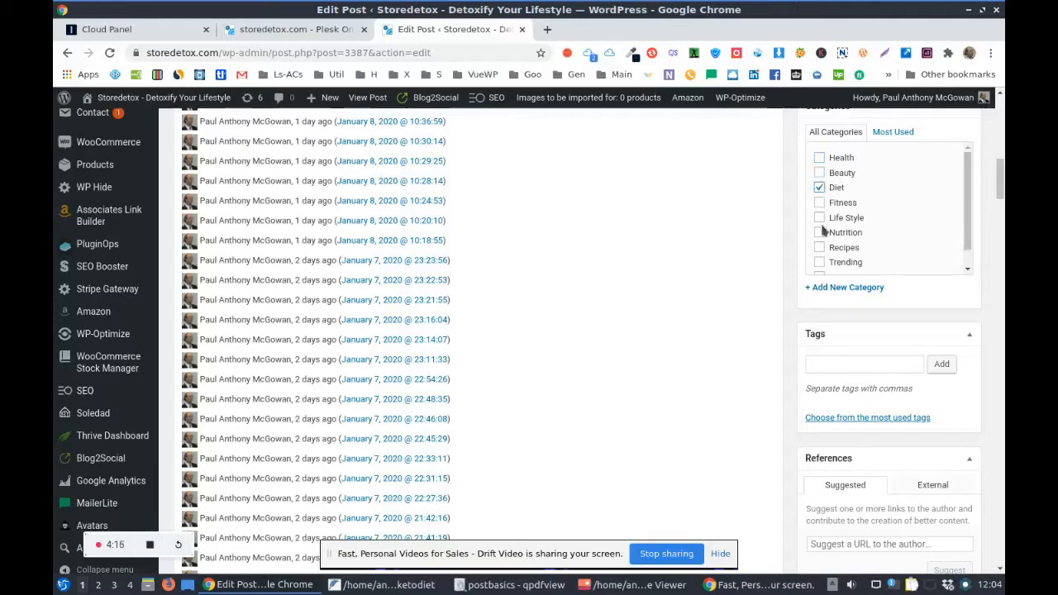
click(819, 232)
click(819, 247)
Add the tags "tahini sauce" and "sauce" to the post.
drag(1000, 186, 1001, 195)
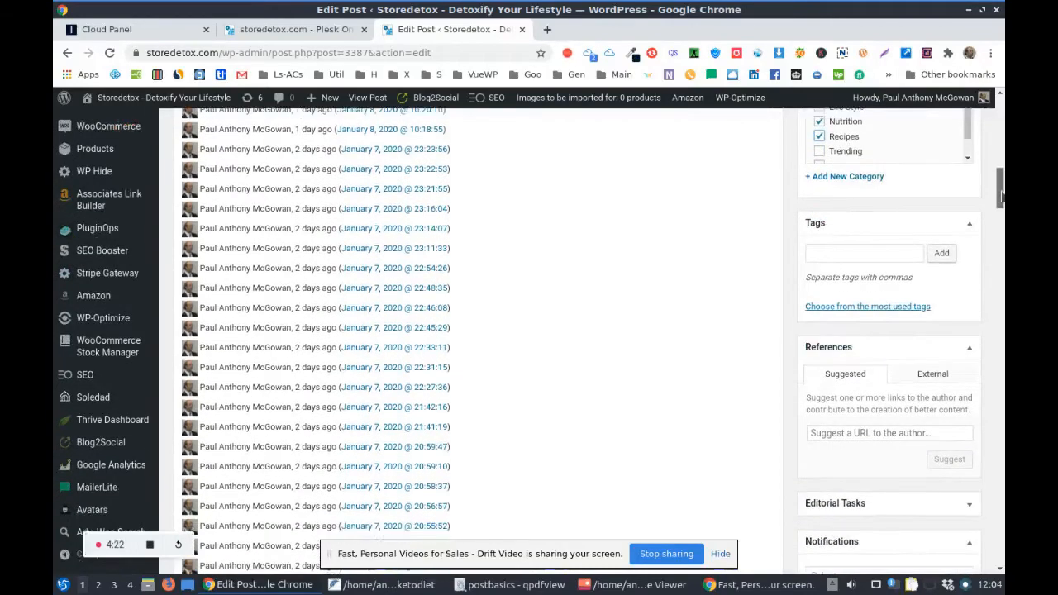
click(833, 254)
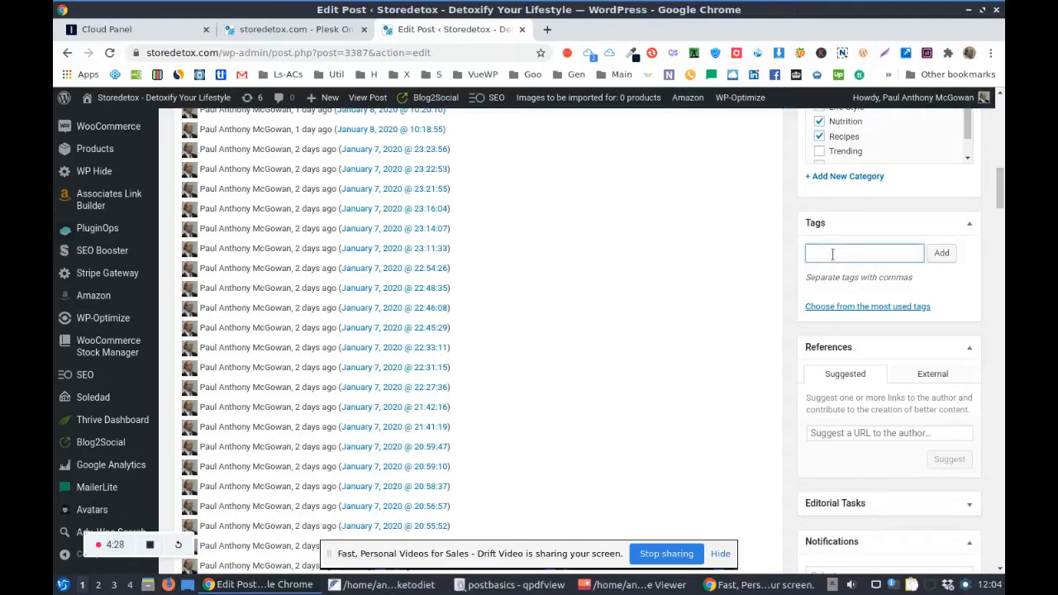
text(tahini sauce)
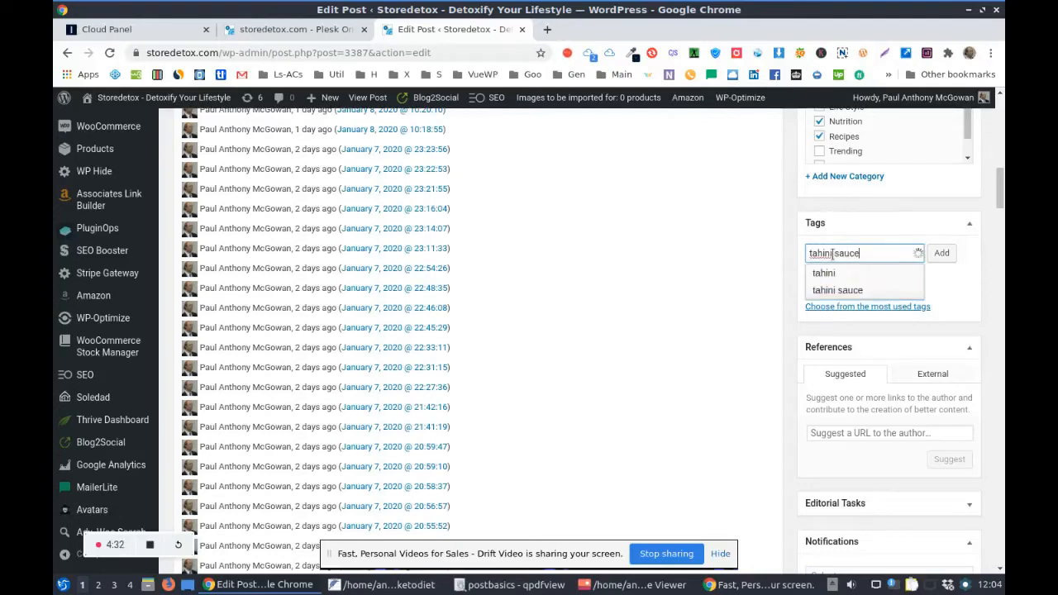
key(Return)
text(s)
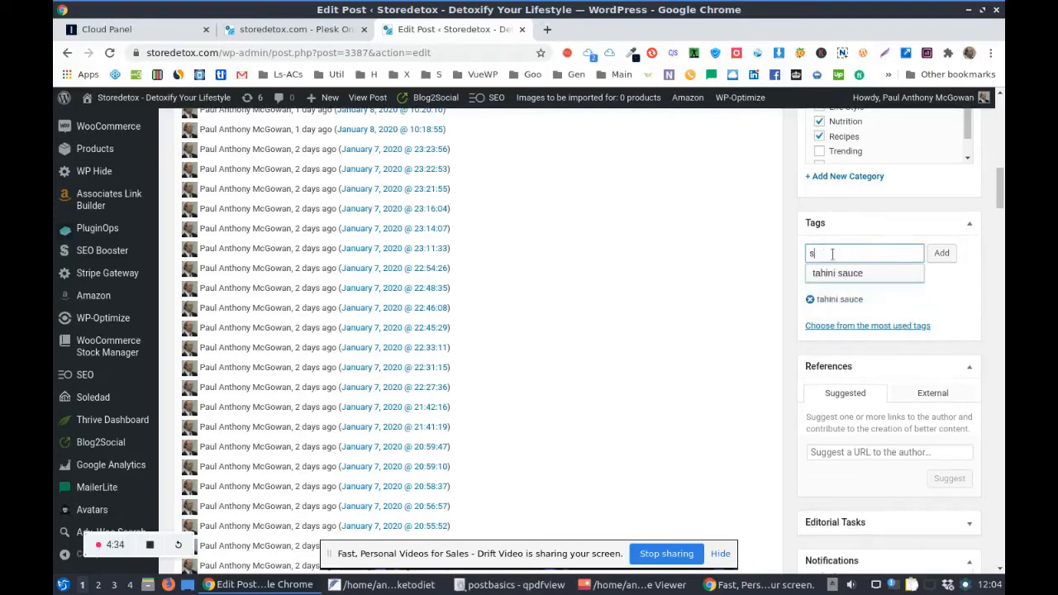
text(auce)
key(Return)
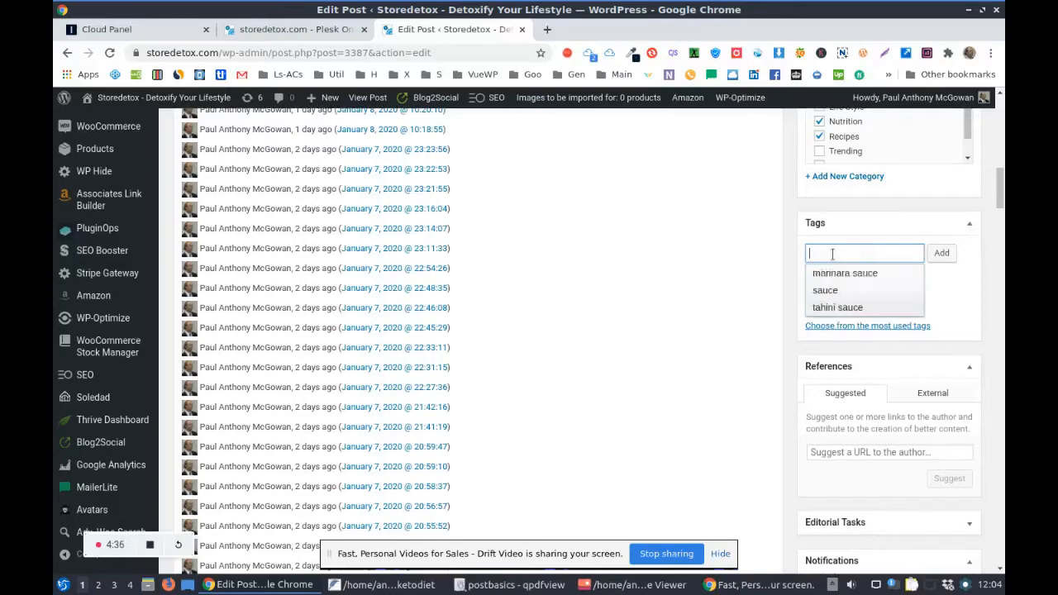
Save the draft with its categories and tags, and review the updated quality checklist.
drag(1002, 196, 1000, 144)
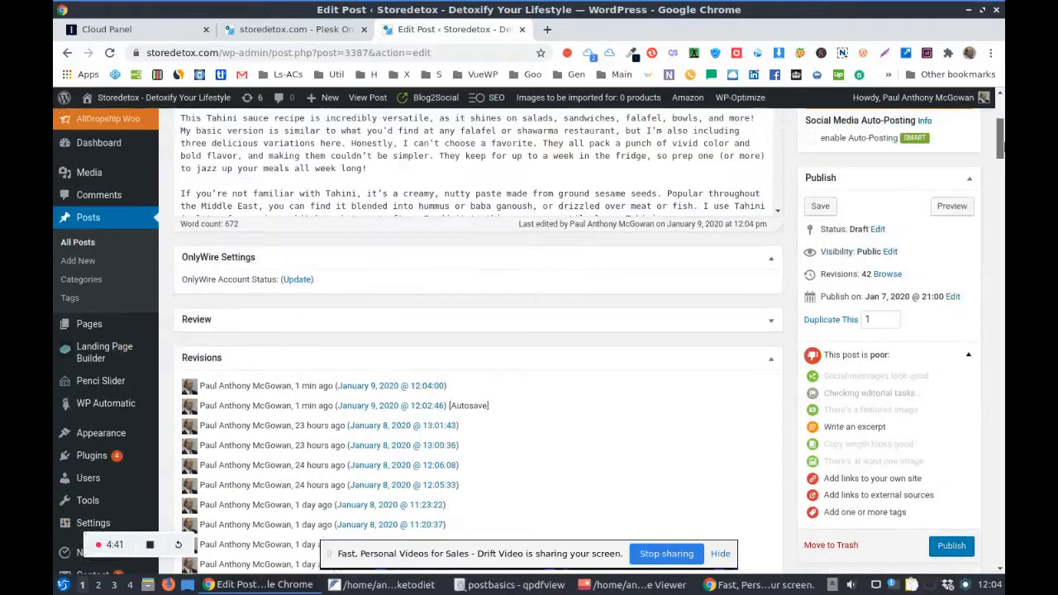
click(820, 206)
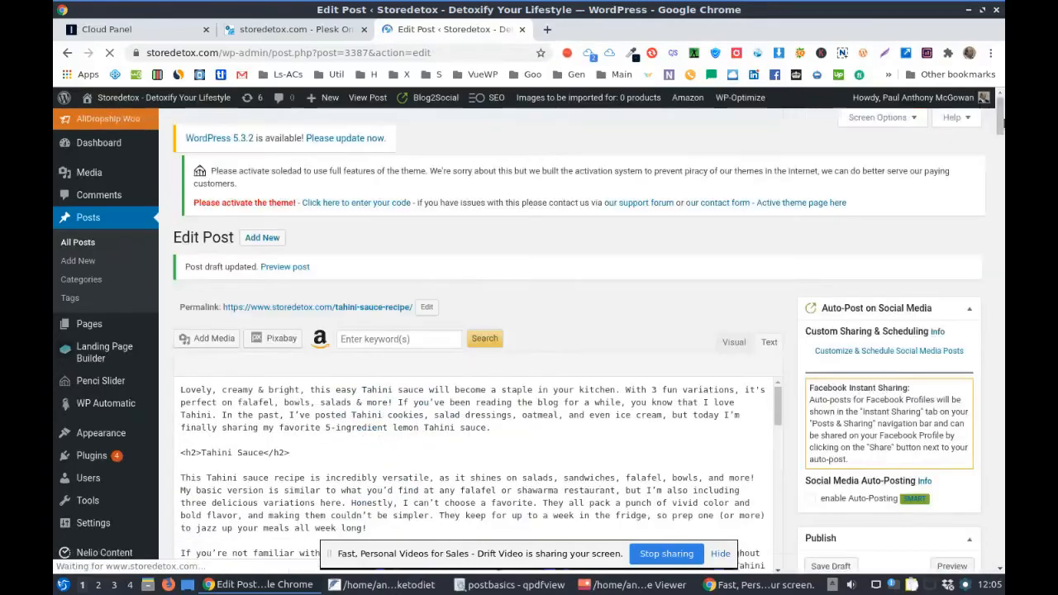
scroll(477, 347, down, 10)
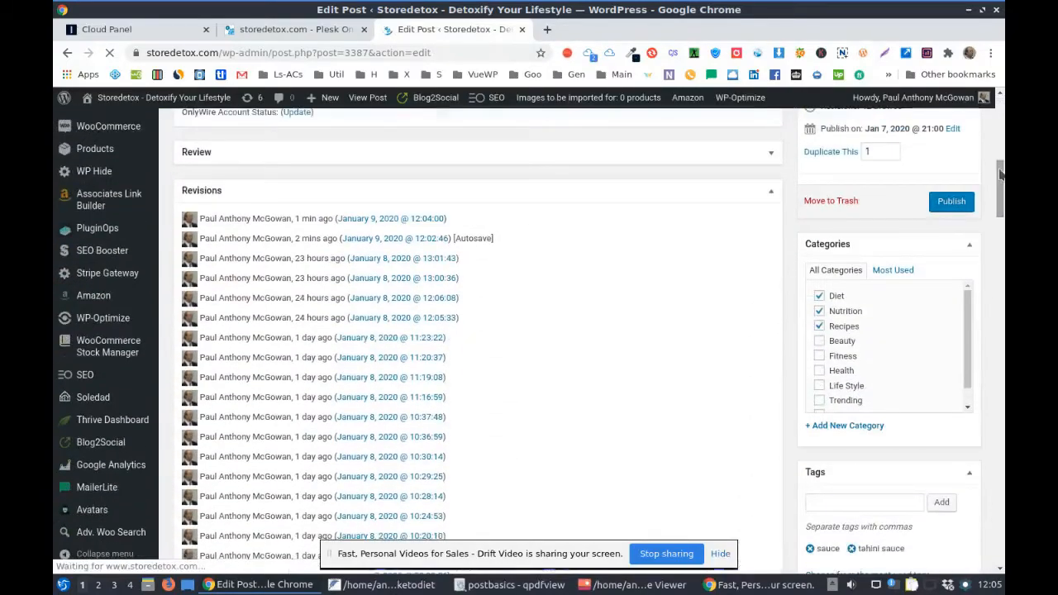
mouse_move(1000, 174)
mouse_down()
mouse_move(1000, 243)
mouse_move(1000, 153)
mouse_move(1000, 189)
mouse_move(1000, 174)
mouse_up()
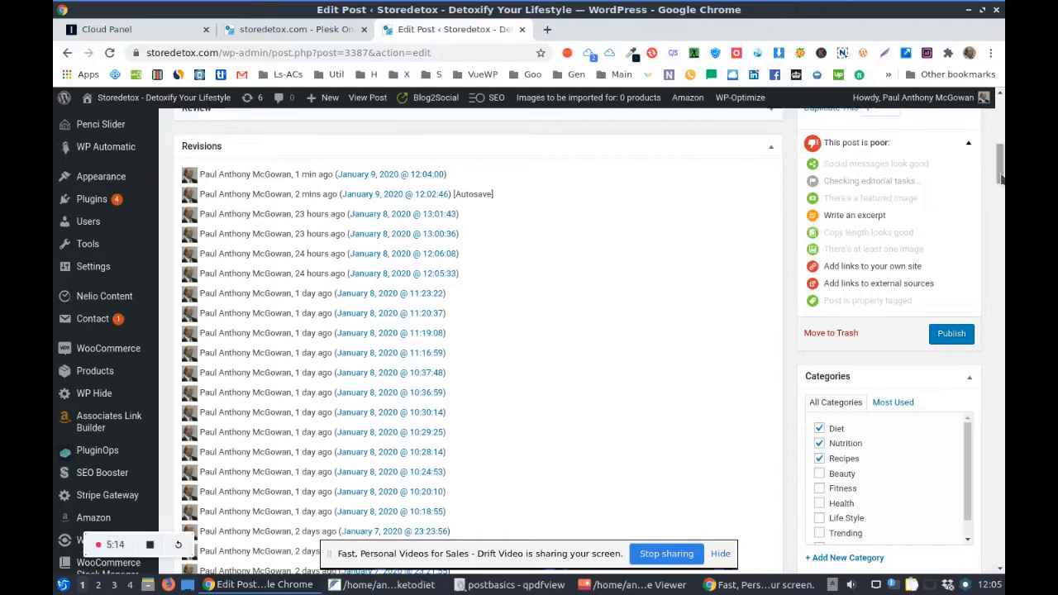
Copy the post's opening paragraph, starting "Lovely, creamy & bright", into the Excerpt.
drag(1001, 173, 1001, 138)
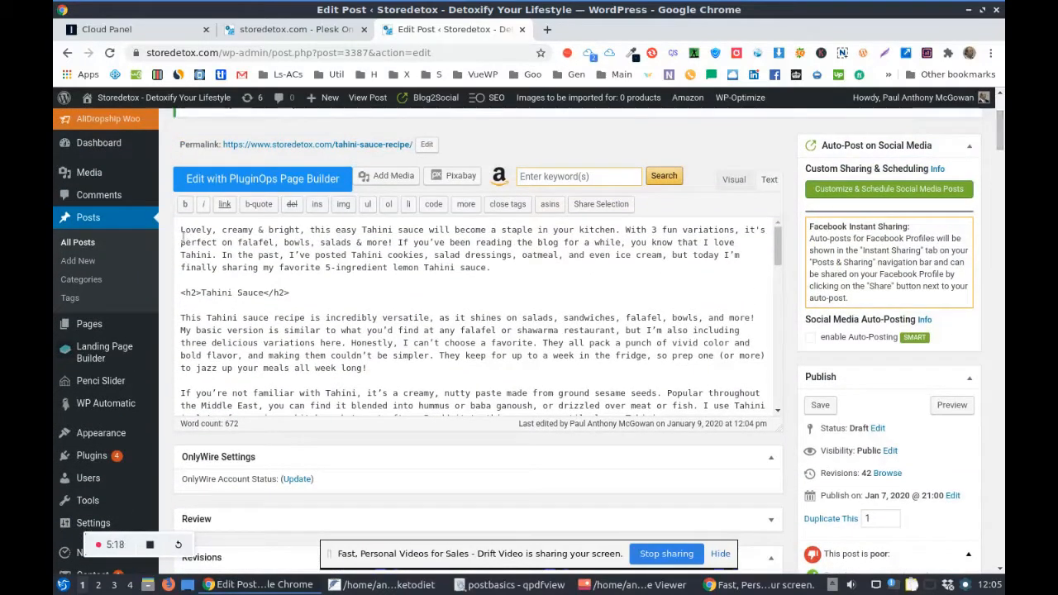
drag(175, 228, 496, 277)
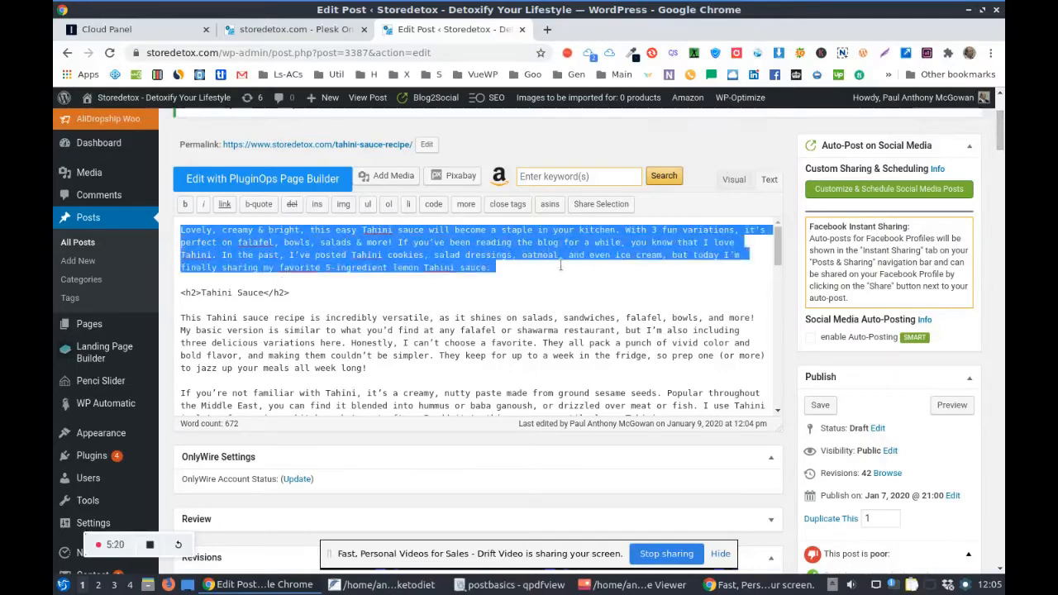
right_click(475, 231)
click(507, 260)
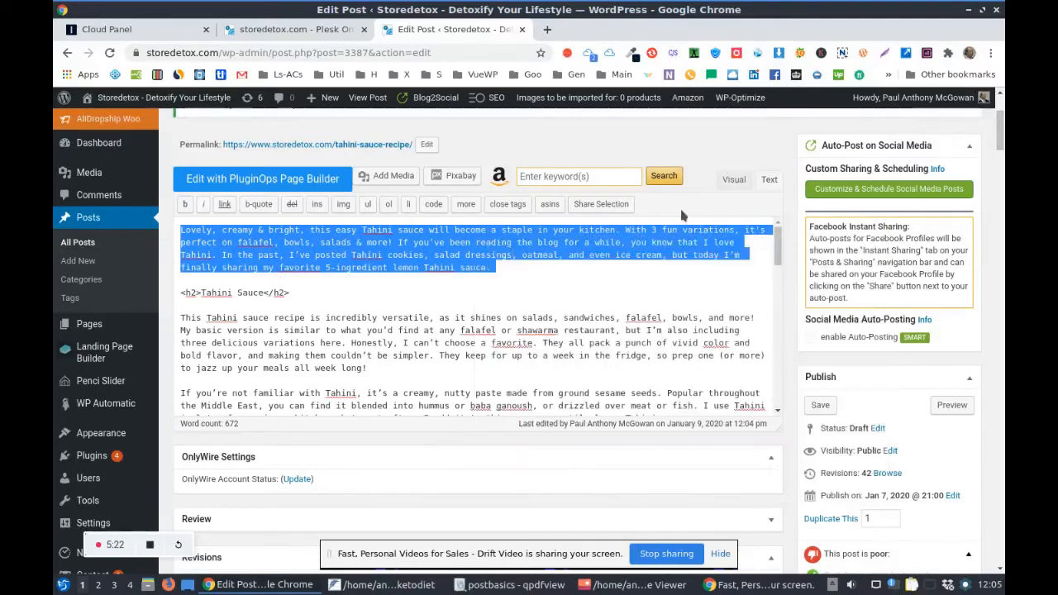
drag(1003, 132, 1002, 240)
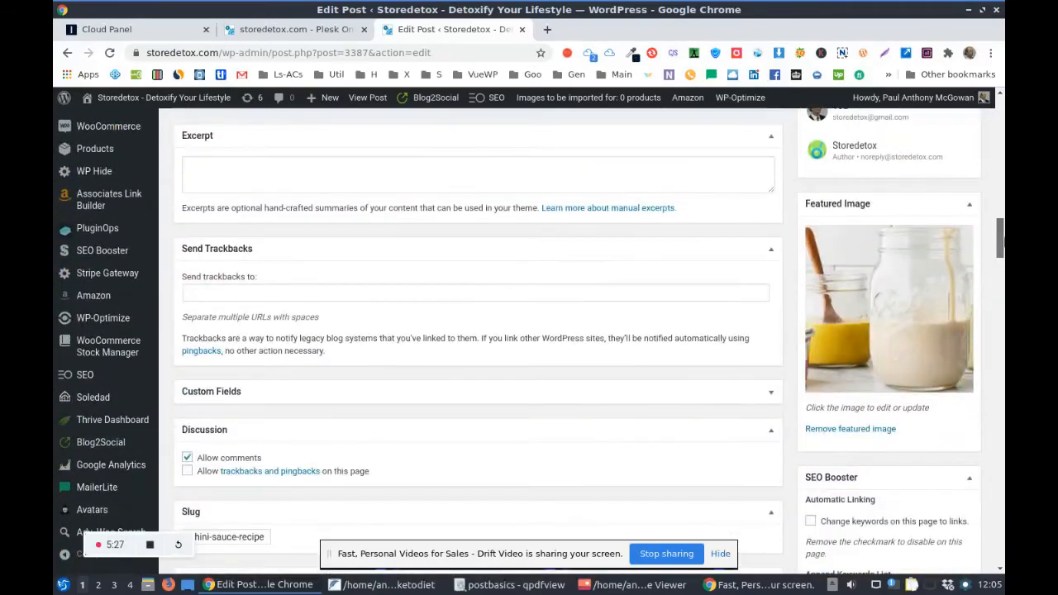
click(190, 163)
right_click(190, 164)
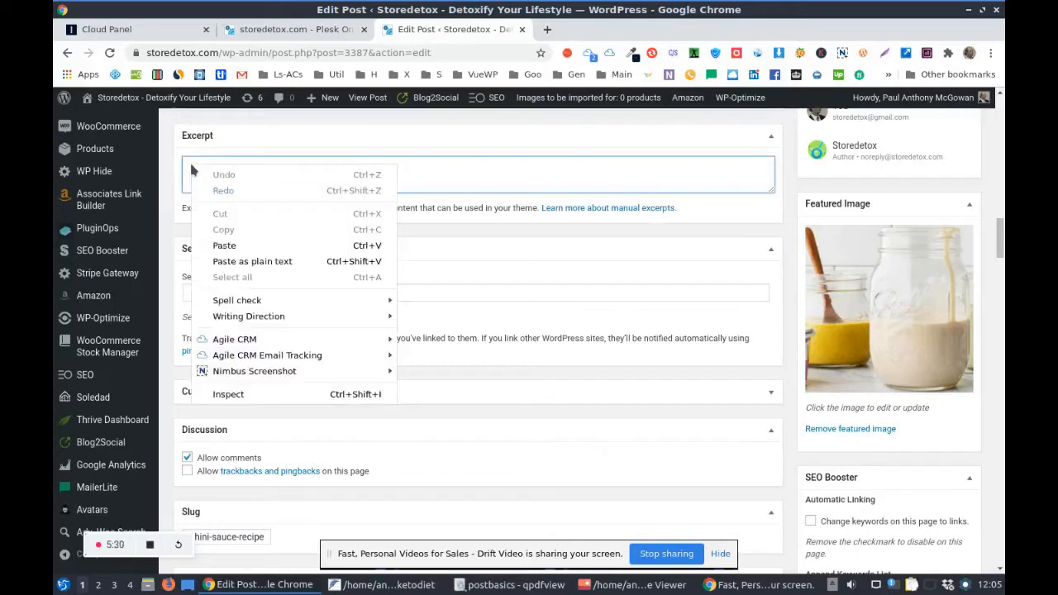
click(236, 248)
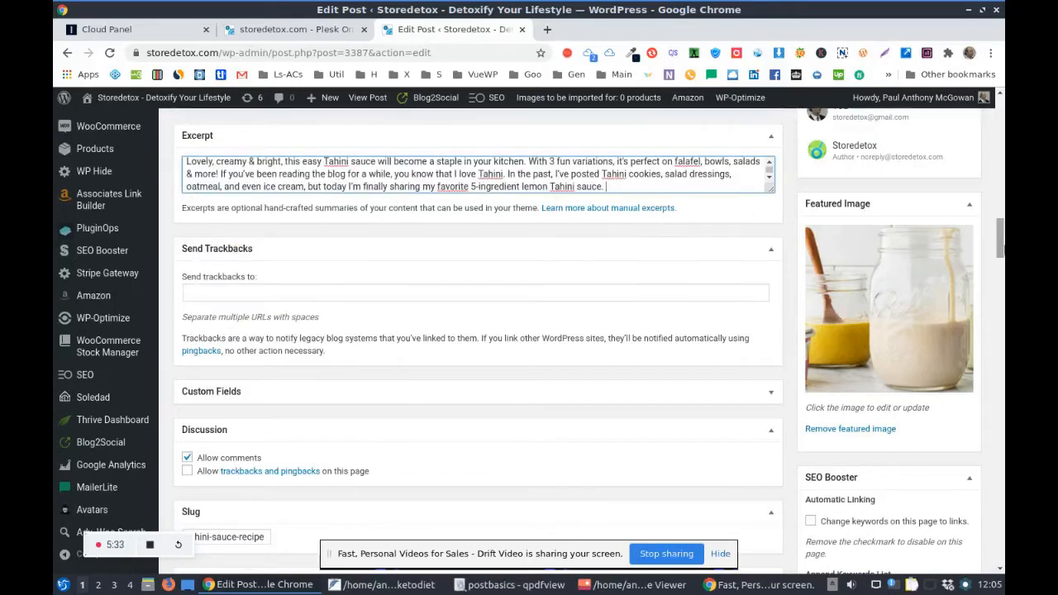
Paste the copied opening paragraph into the SEO meta description.
drag(999, 242, 1000, 455)
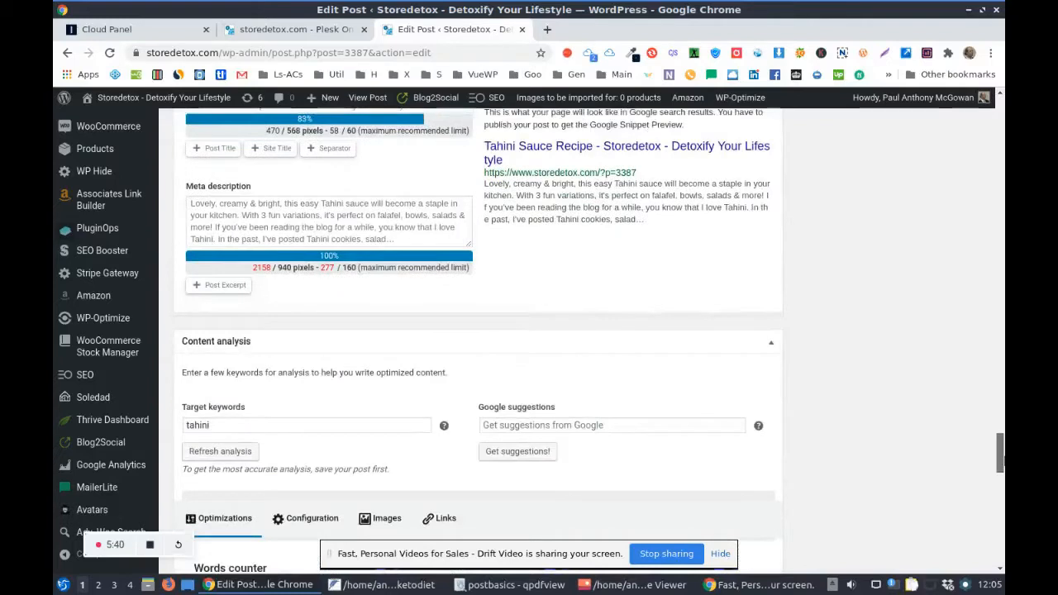
click(192, 203)
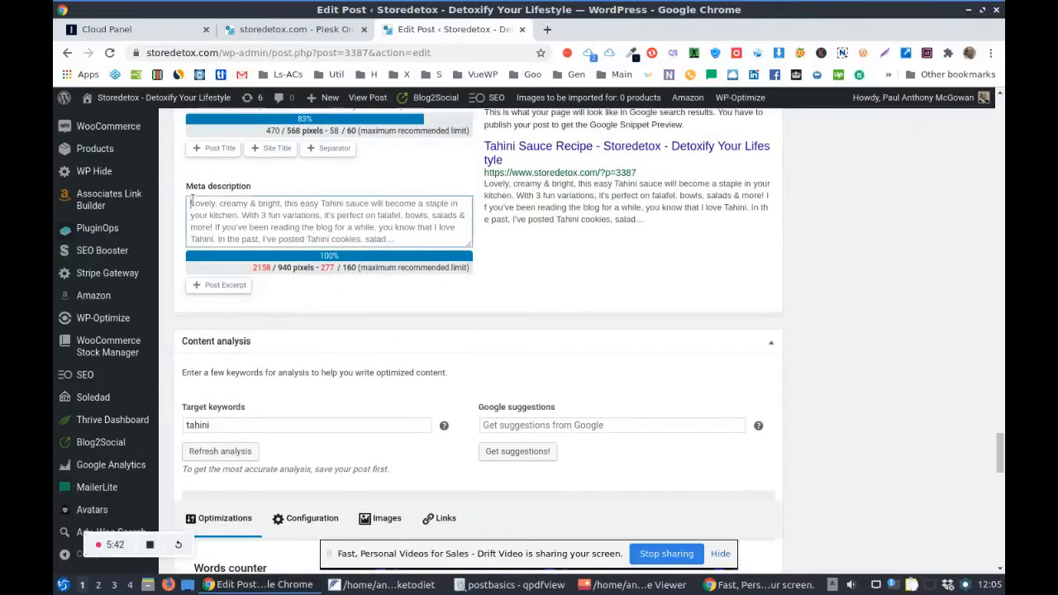
right_click(191, 204)
click(248, 281)
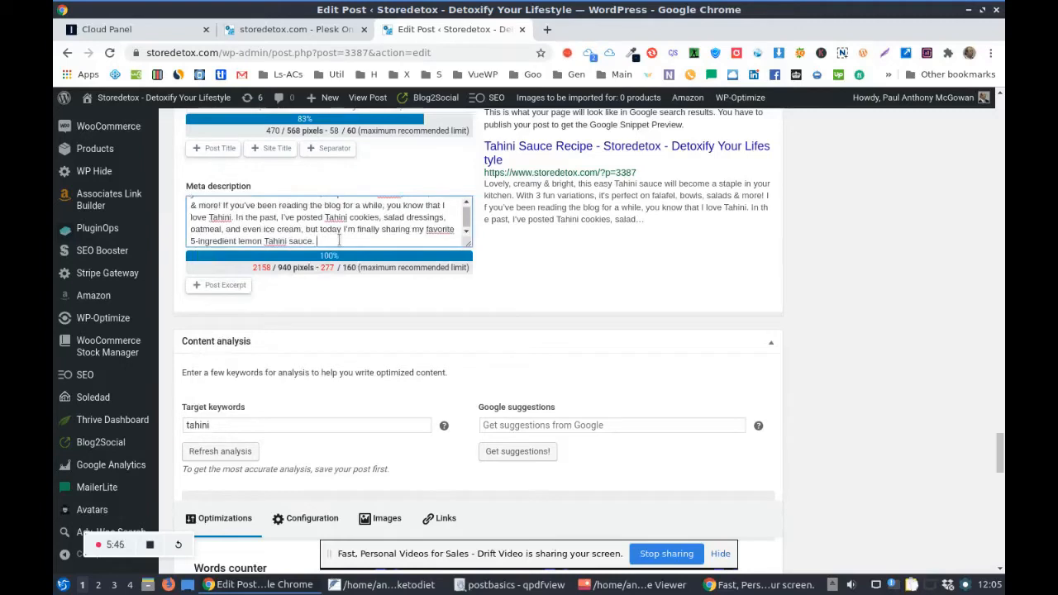
Shorten the meta description by removing everything after "it's perfect on falafel, bowls, salads & more!".
scroll(467, 207, up, 2)
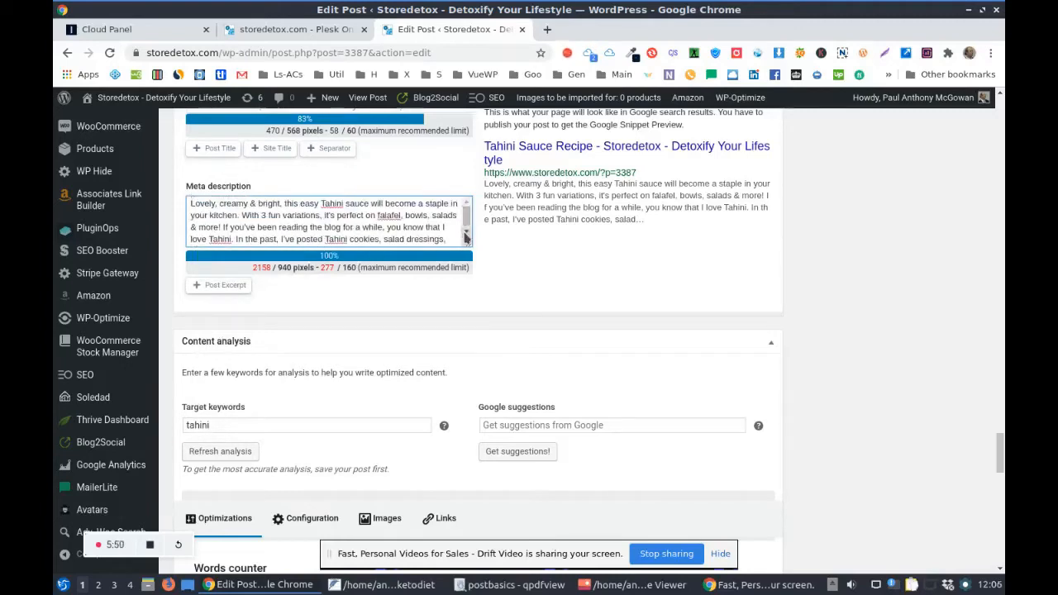
scroll(465, 238, down, 2)
drag(344, 239, 222, 227)
right_click(246, 234)
click(259, 241)
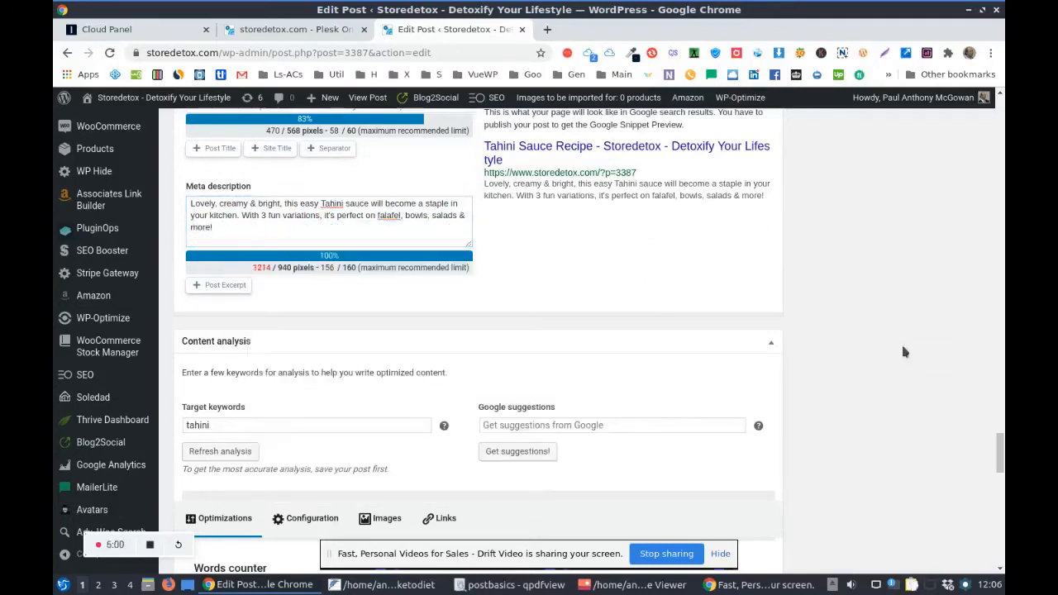
drag(999, 453, 999, 445)
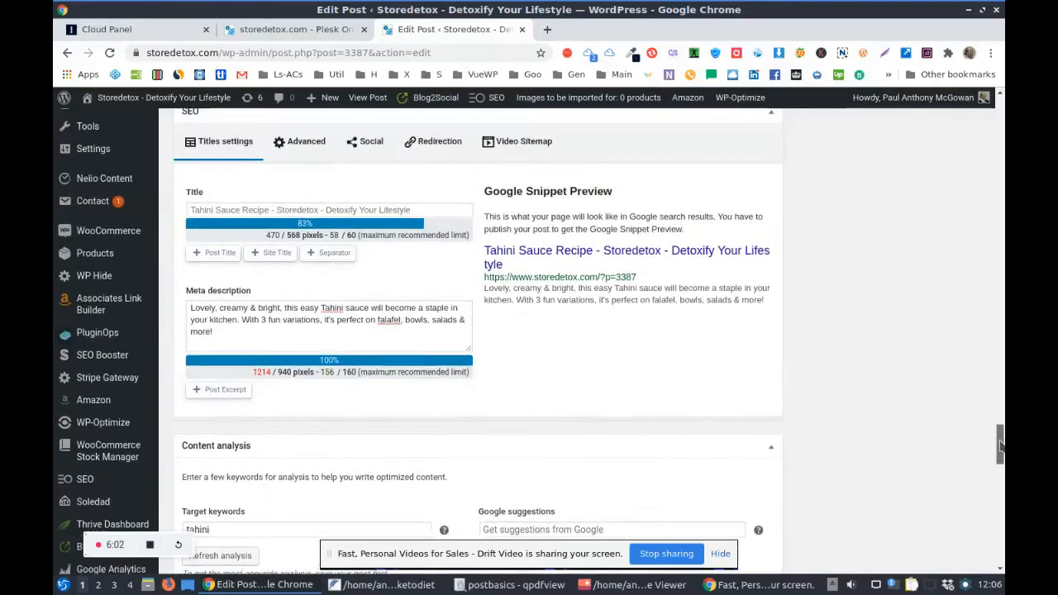
click(195, 209)
click(292, 180)
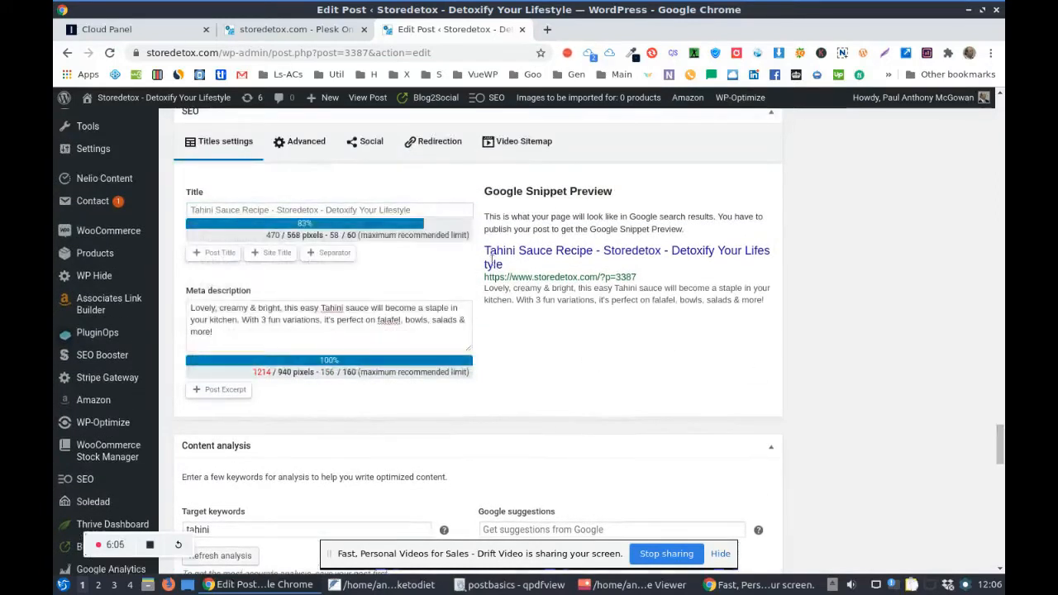
Copy "Tahini Sauce Recipe - Storedetox" from the Google Snippet Preview and paste it as the SEO title.
drag(487, 250, 658, 250)
click(473, 286)
drag(485, 250, 664, 254)
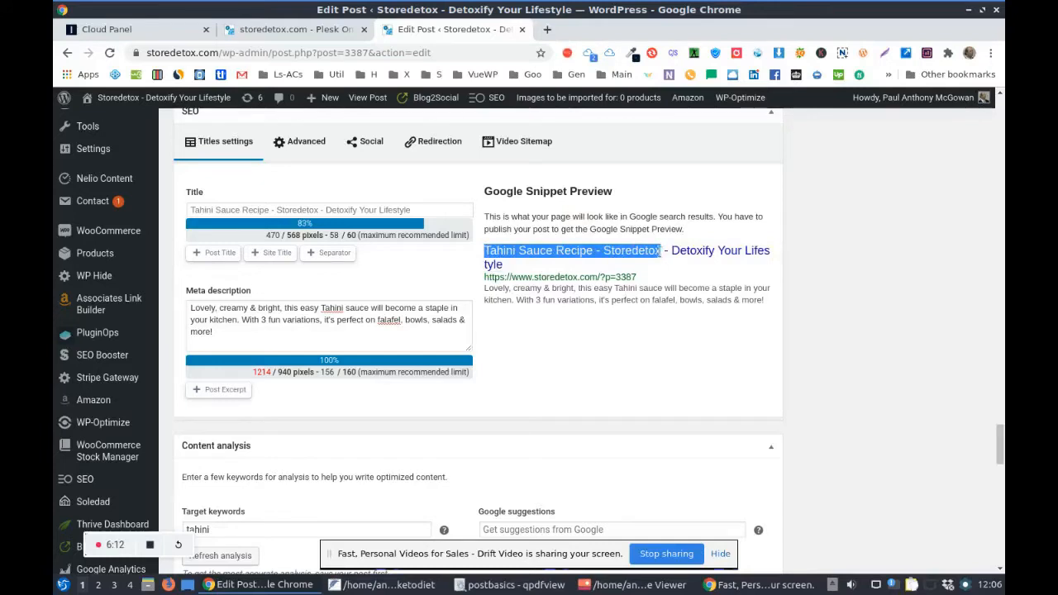
right_click(532, 250)
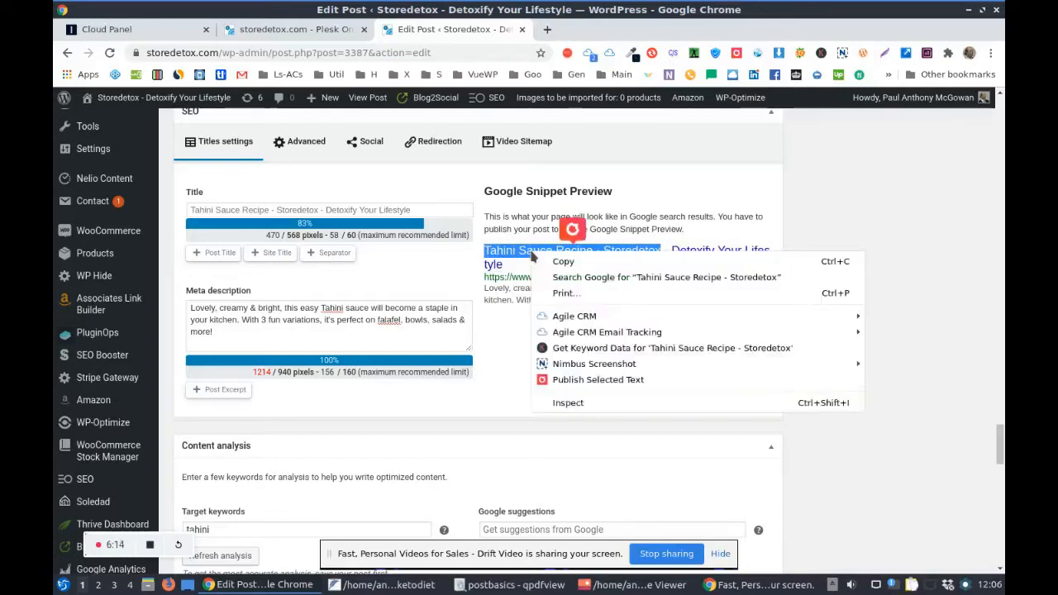
click(550, 264)
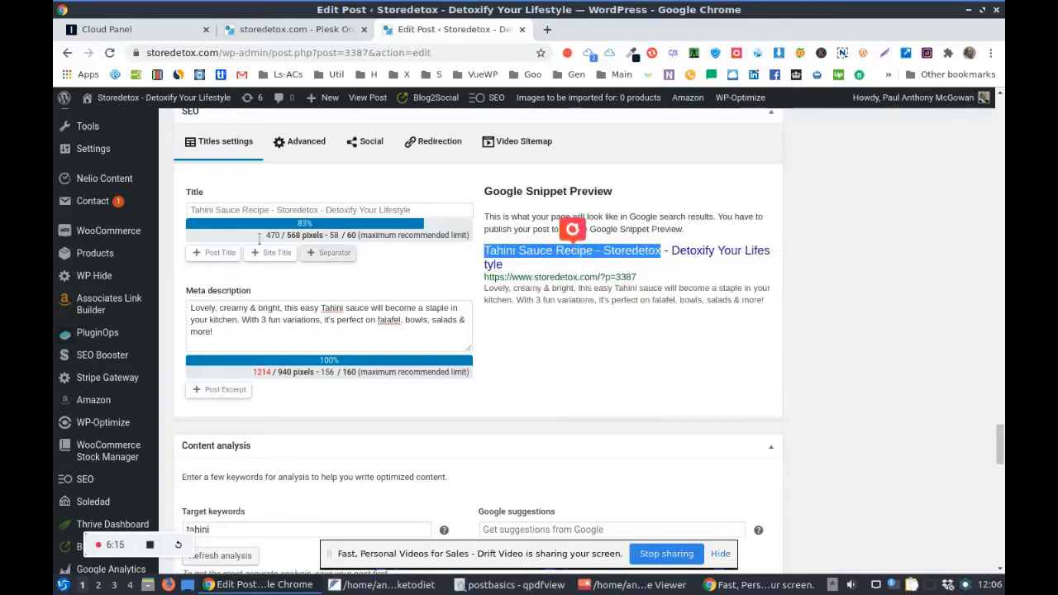
click(192, 210)
right_click(193, 210)
click(223, 295)
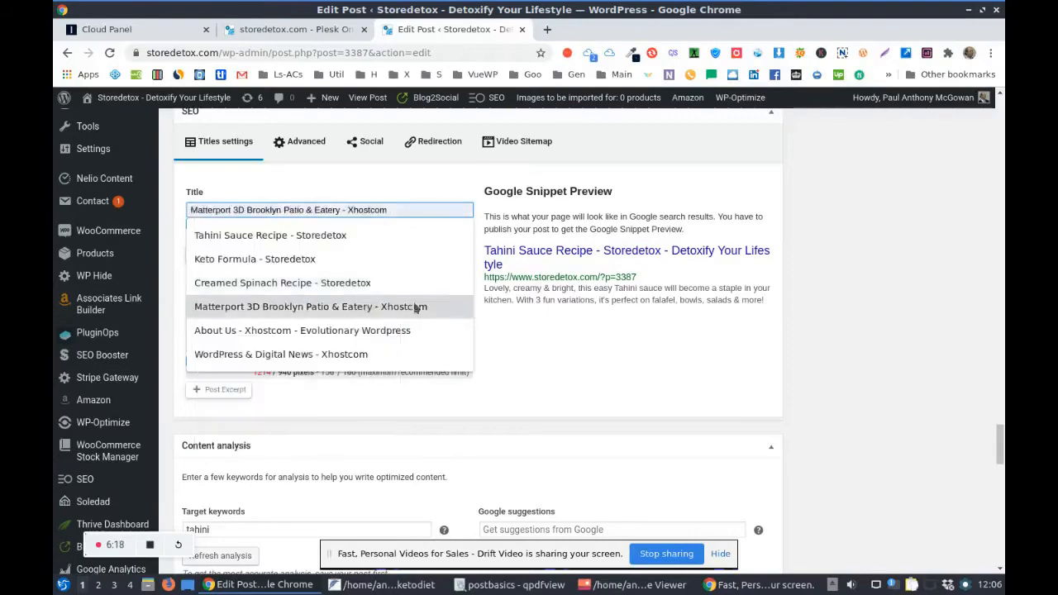
click(351, 182)
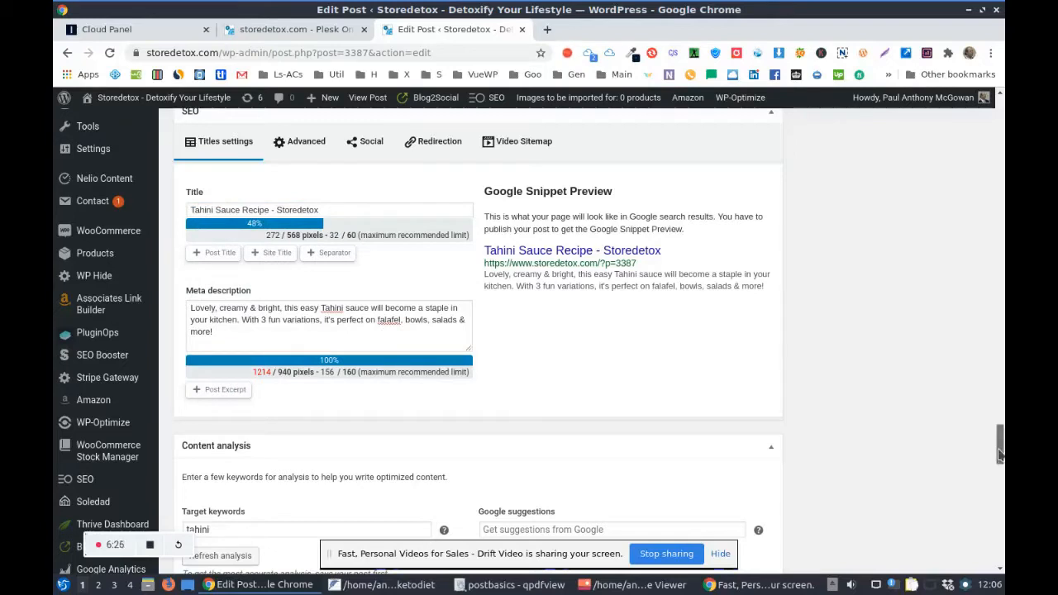
Save the draft with its SEO title and description, and dismiss the notices above the editor.
drag(999, 450, 908, 156)
click(820, 188)
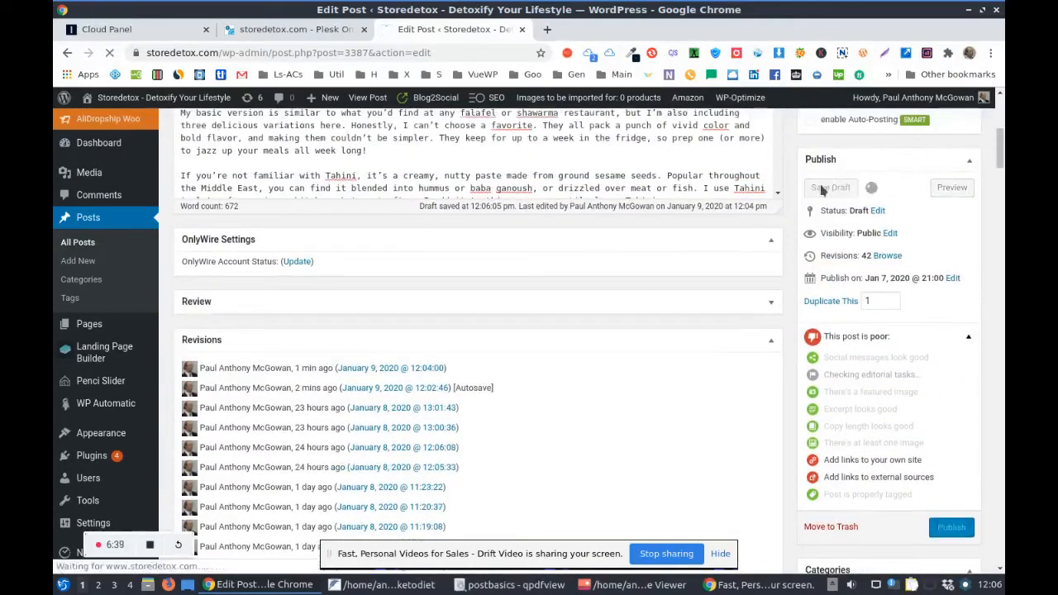
drag(1003, 152, 1002, 160)
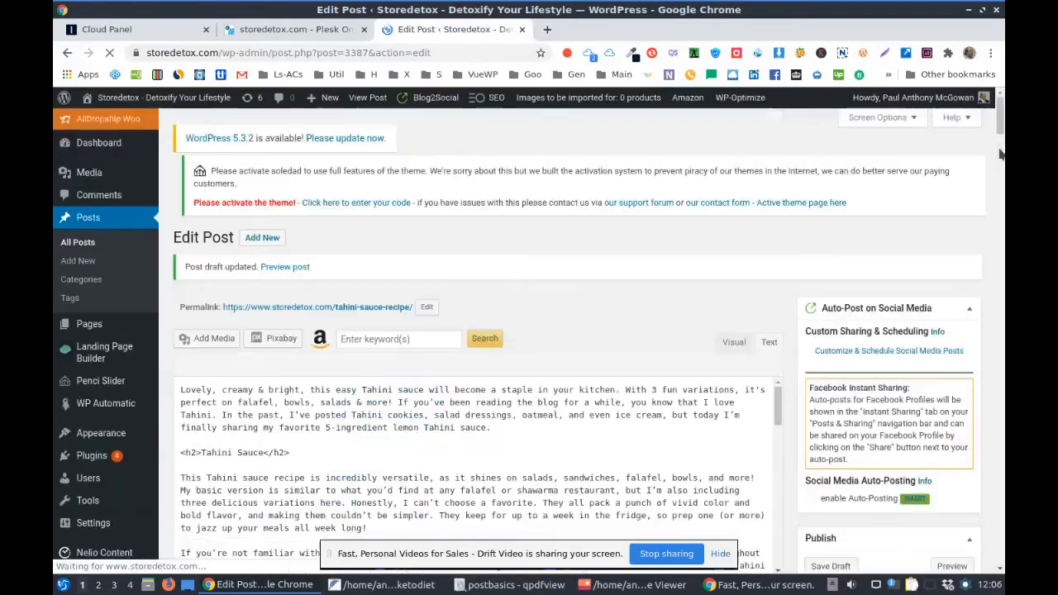
scroll(992, 133, down, 2)
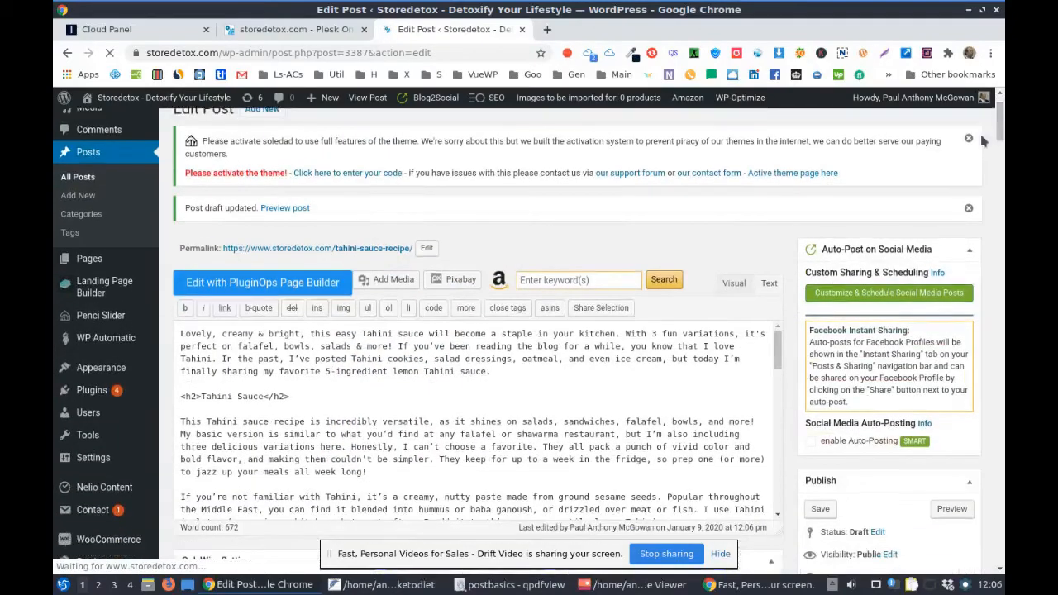
click(967, 139)
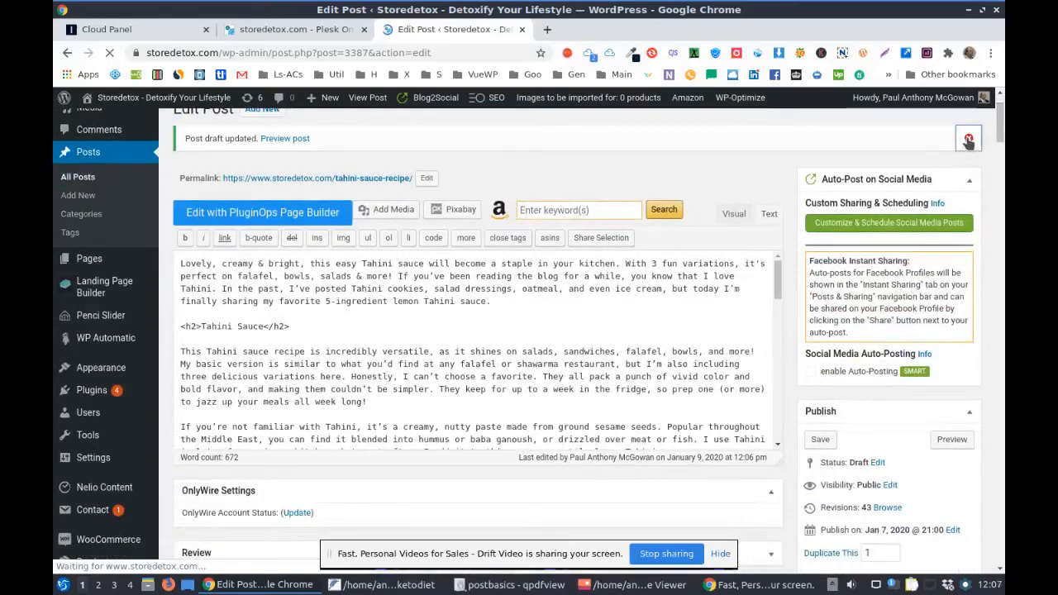
click(968, 139)
drag(1000, 132, 1000, 166)
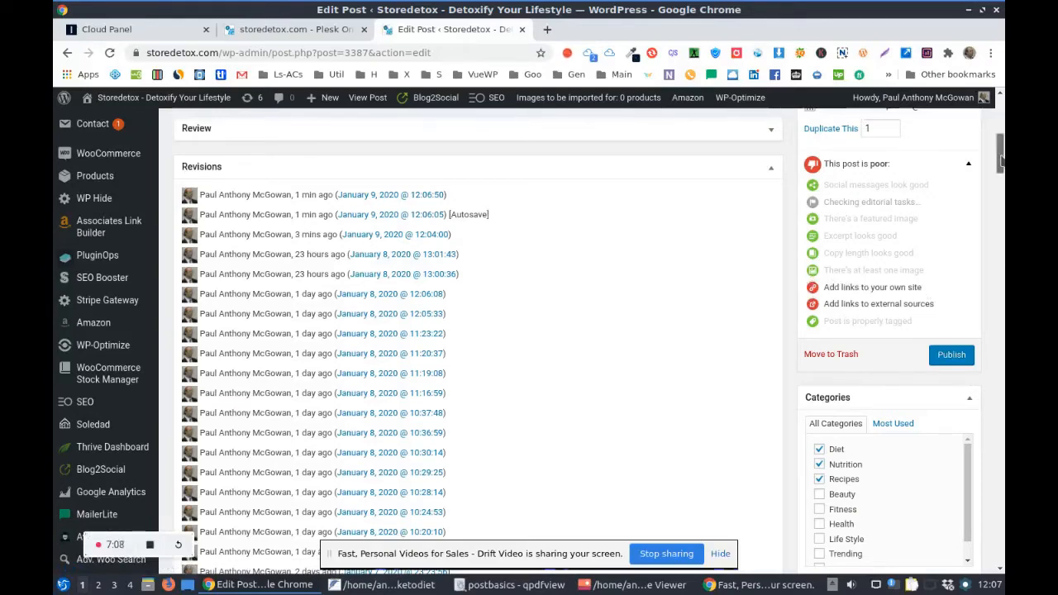
Link the words "Shakshuka with Harissa!" at the end of the post to the existing Shakshuka with Harissa Recipe post.
scroll(1001, 158, up, 4)
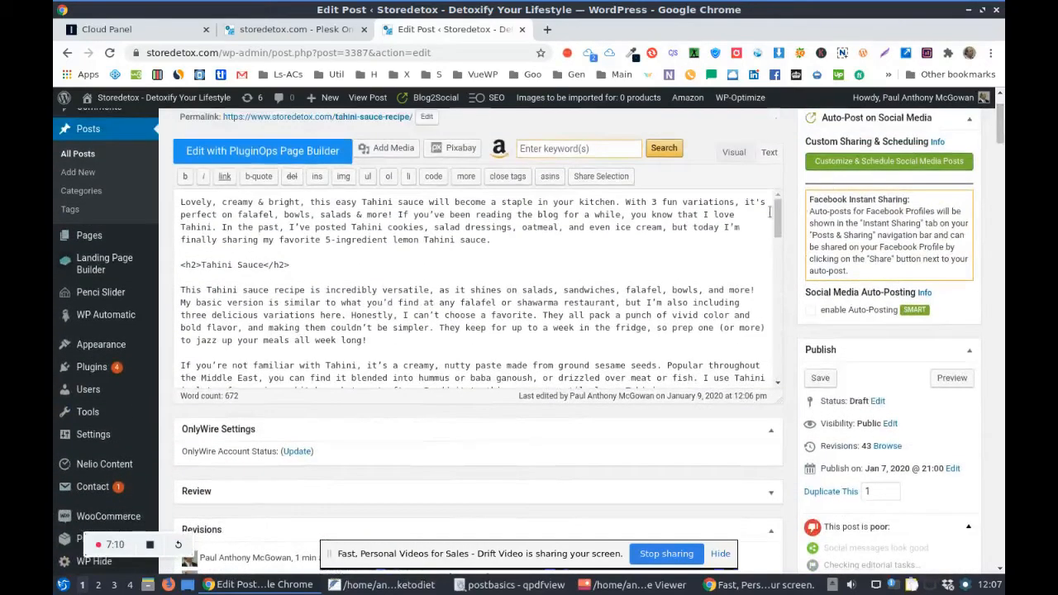
drag(777, 216, 789, 369)
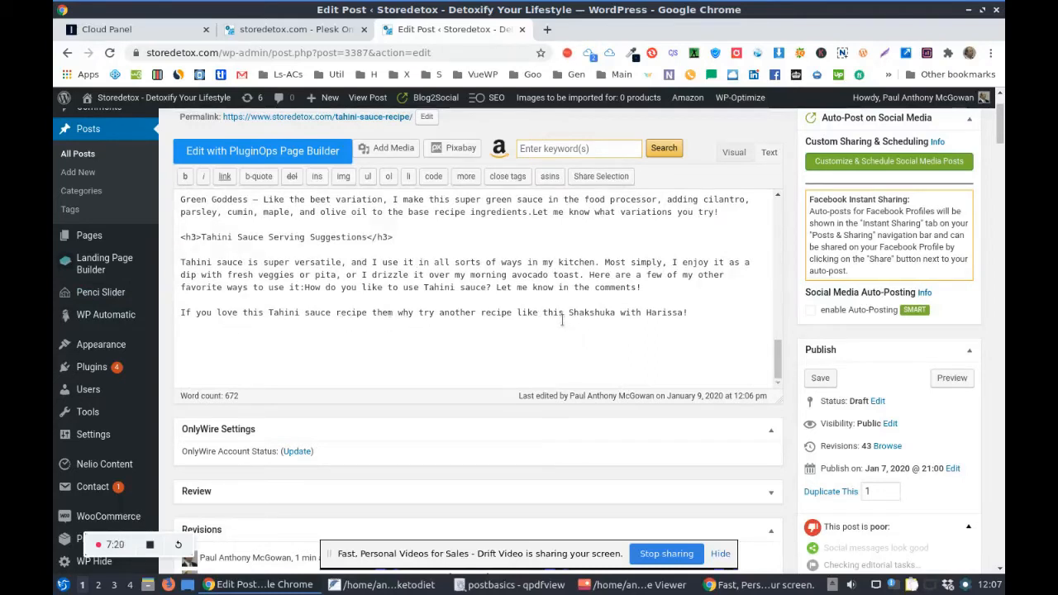
drag(569, 315, 690, 309)
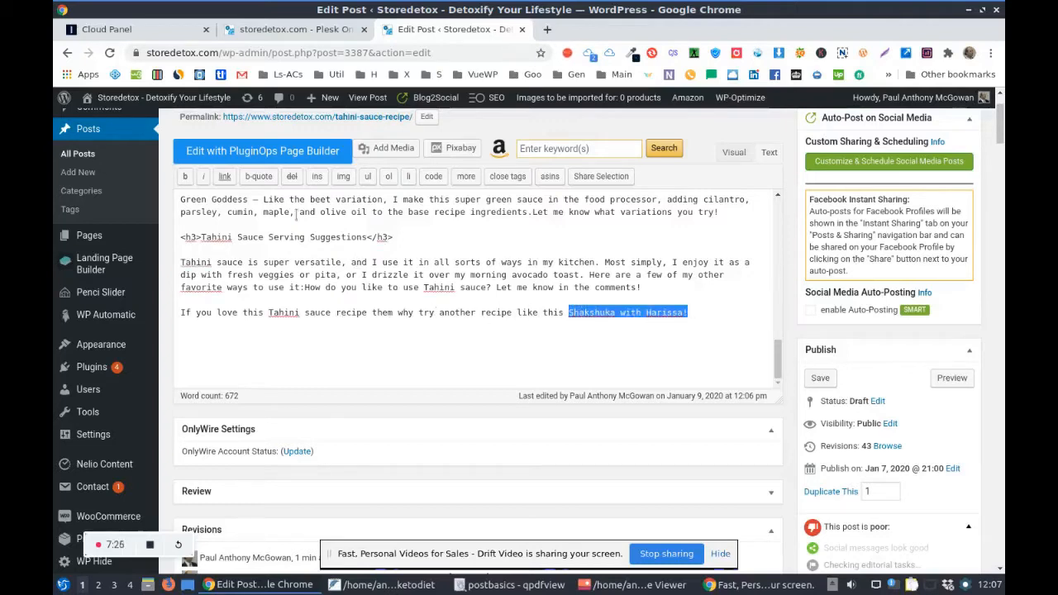
click(221, 177)
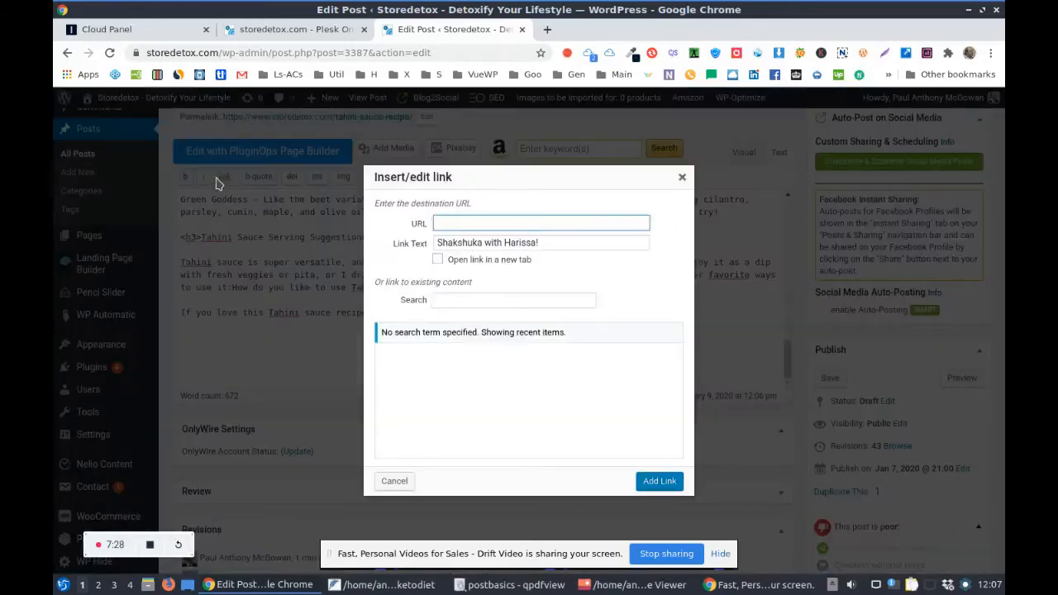
click(447, 300)
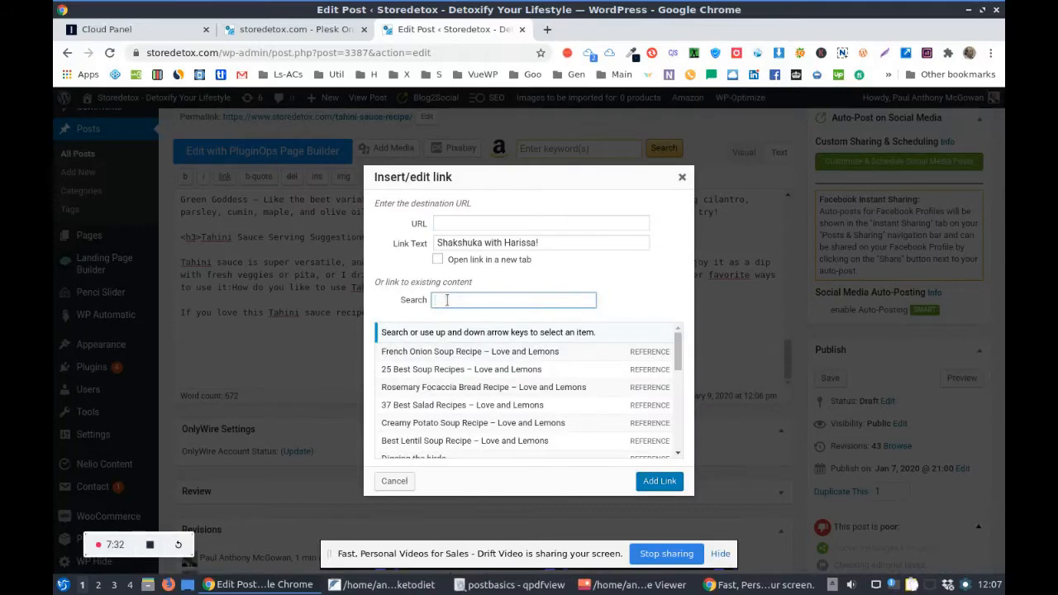
text(shik)
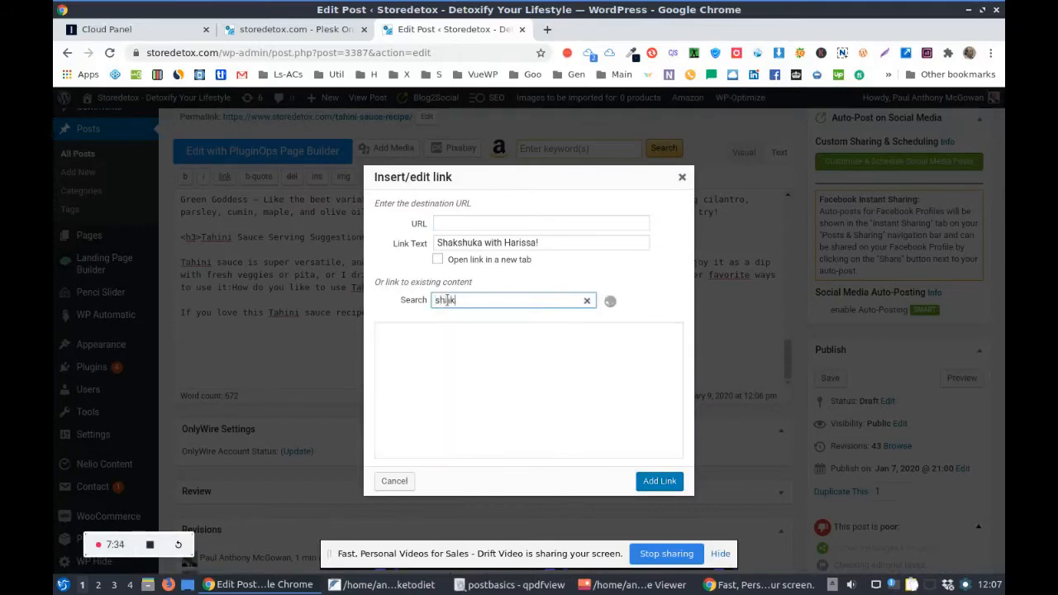
text(shuka)
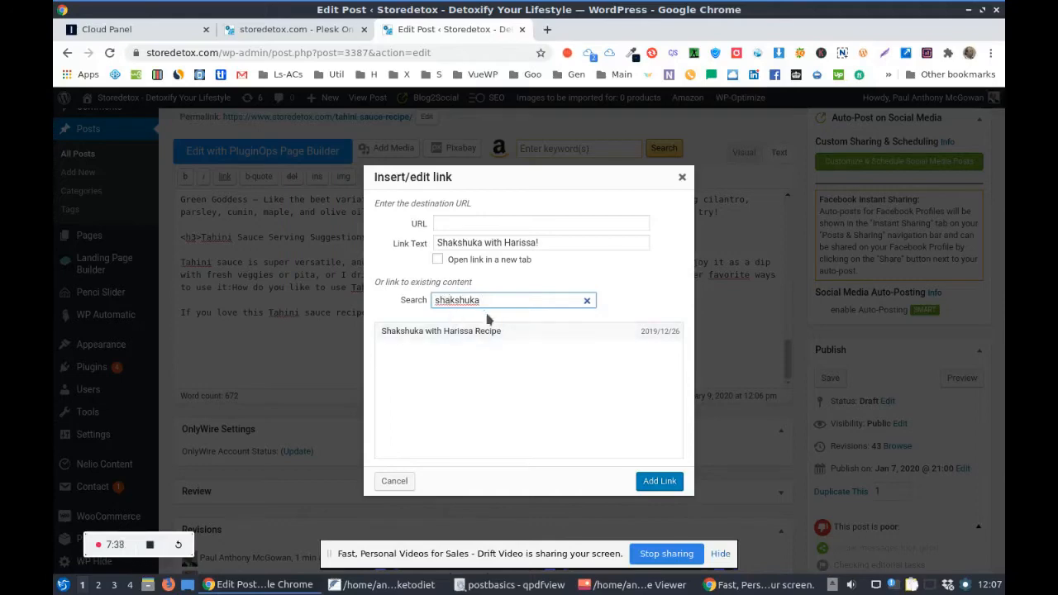
click(471, 333)
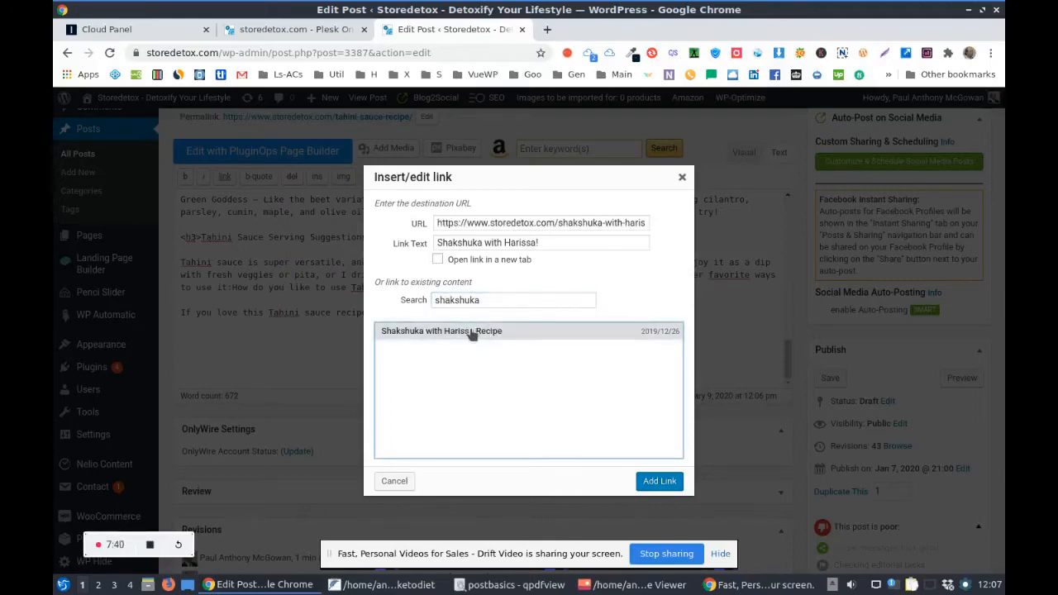
click(644, 482)
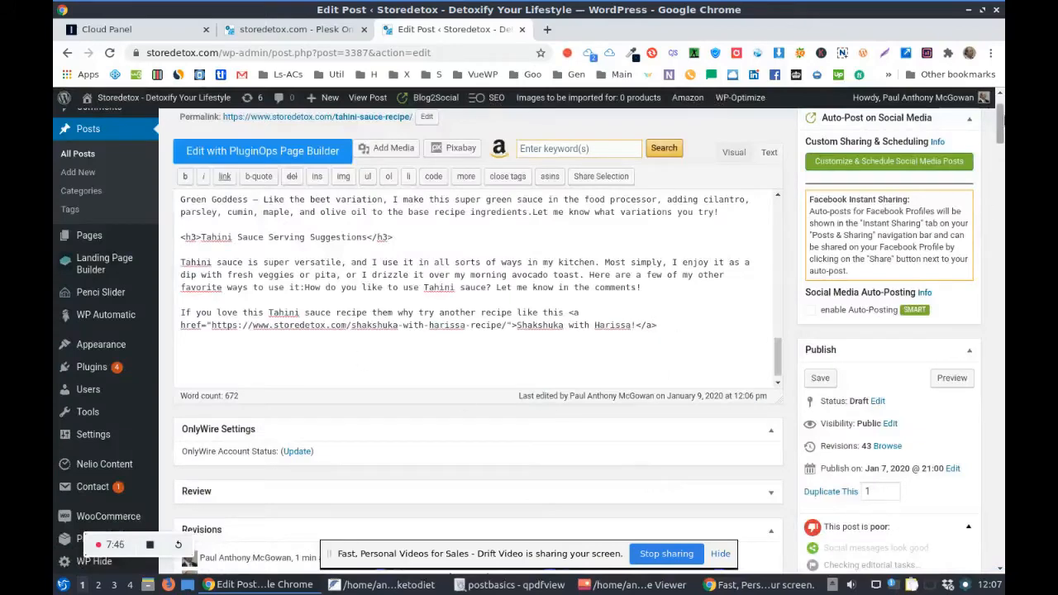
Save the draft with its internal link, and review the quality checklist for the remaining link items.
scroll(1001, 133, down, 3)
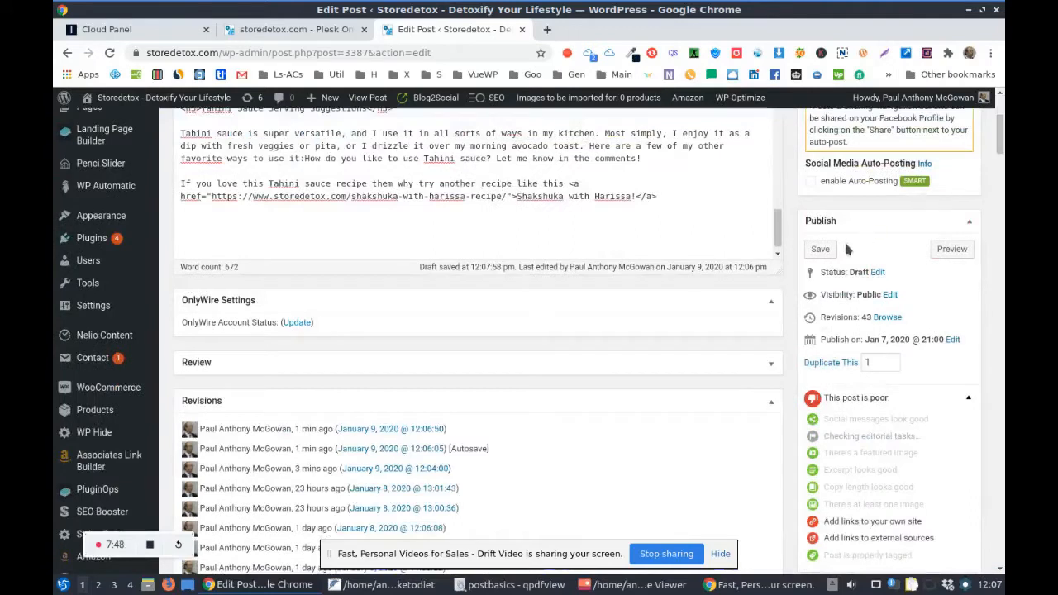
click(820, 249)
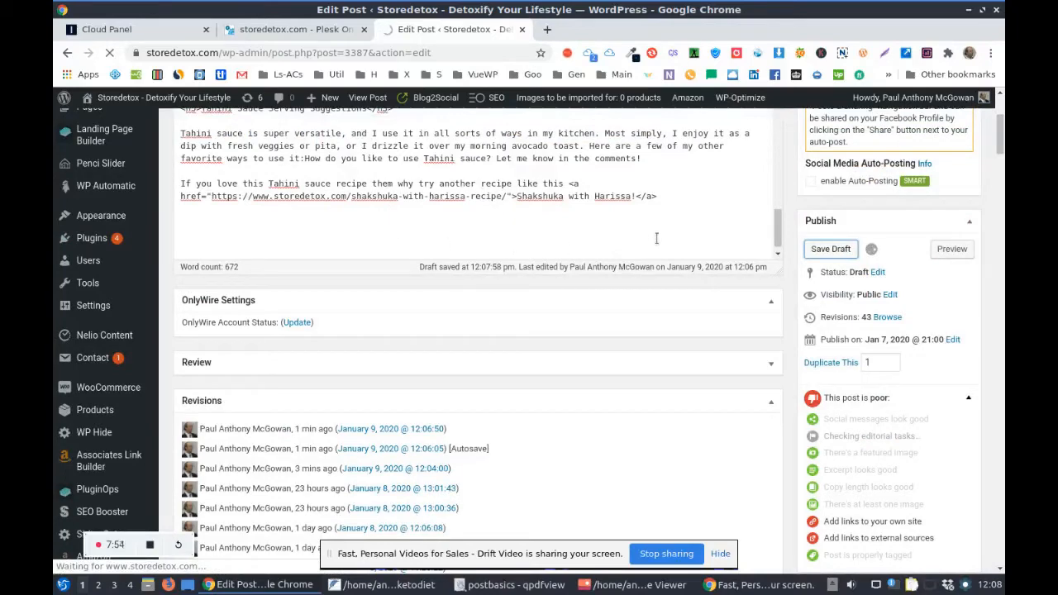
drag(1000, 147, 1000, 166)
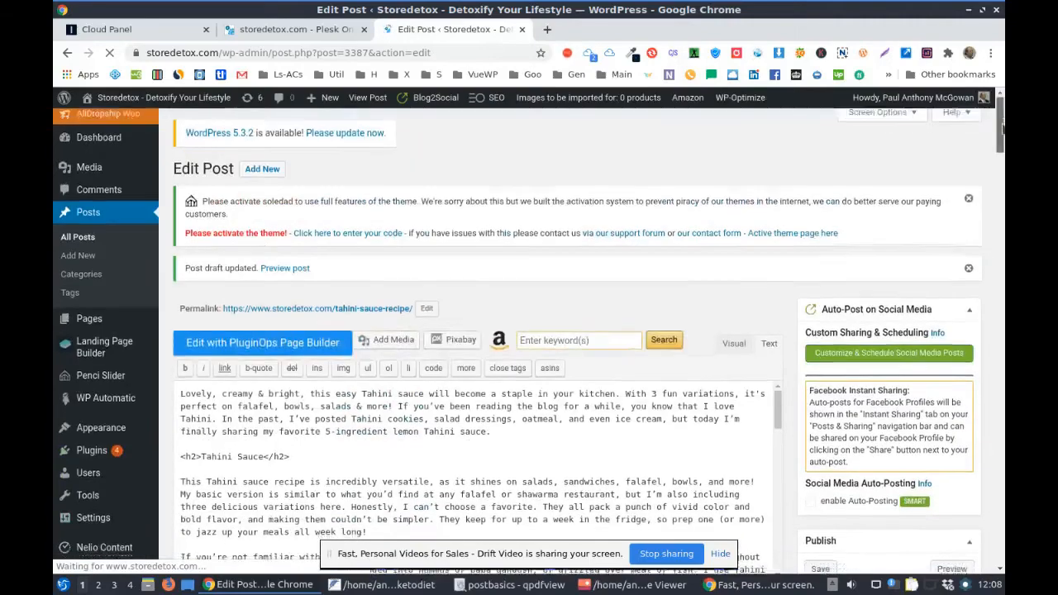
drag(1002, 129, 1004, 192)
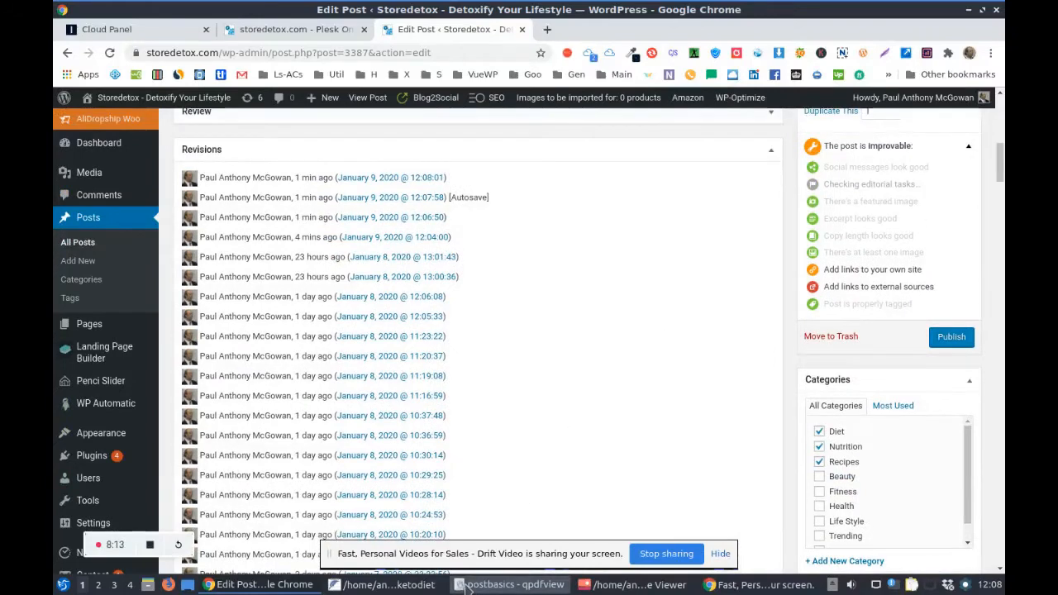
Switch to the text editor and copy the entire contents of the postbottomketodiet file.
click(382, 585)
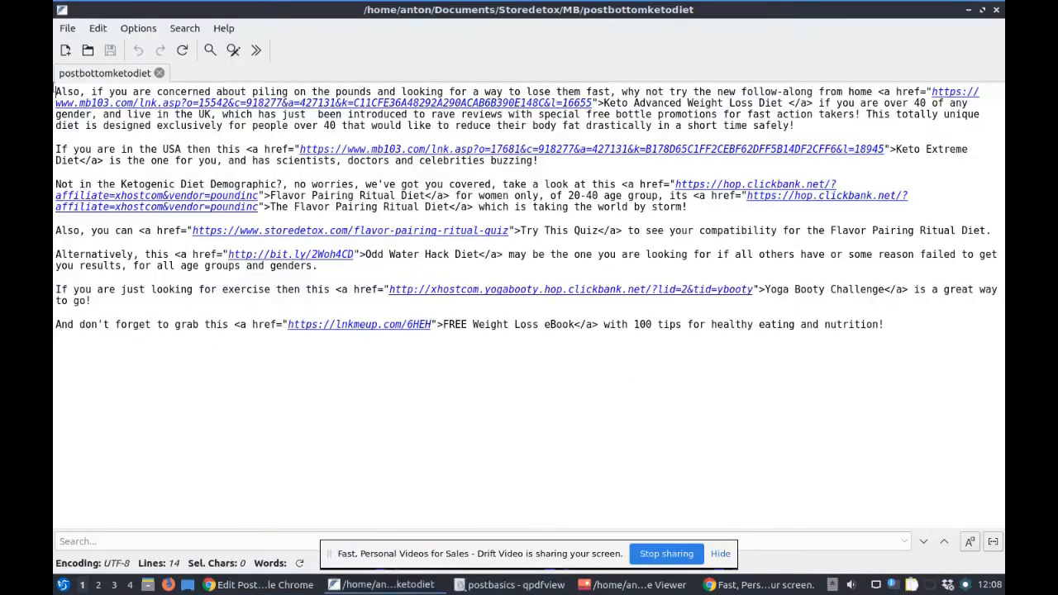
drag(55, 86, 460, 382)
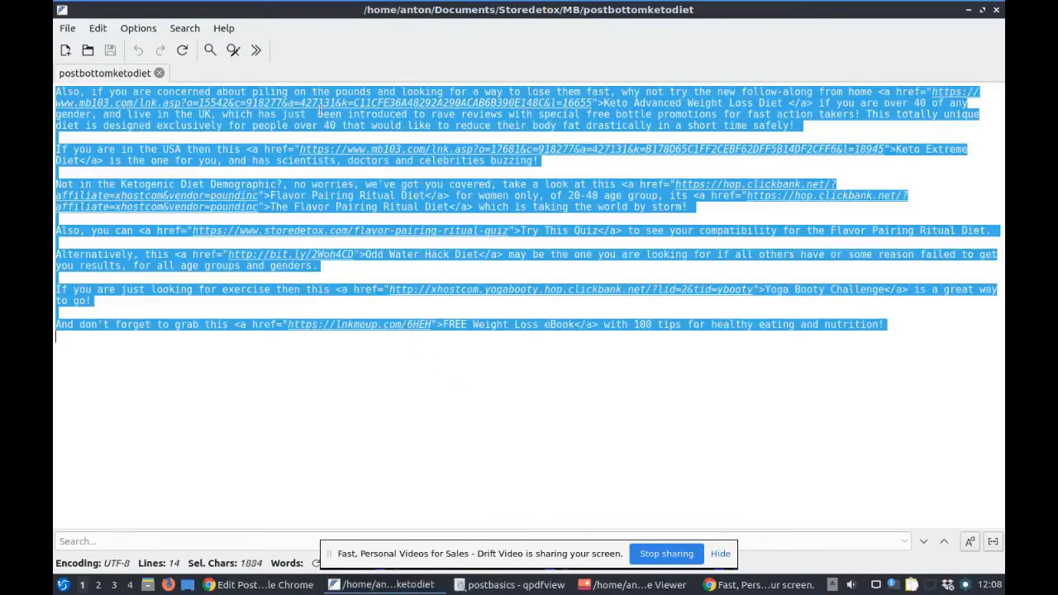
right_click(335, 124)
click(351, 174)
Return to Chrome and paste the copied promotional paragraphs with external links below the post's last paragraph.
click(268, 584)
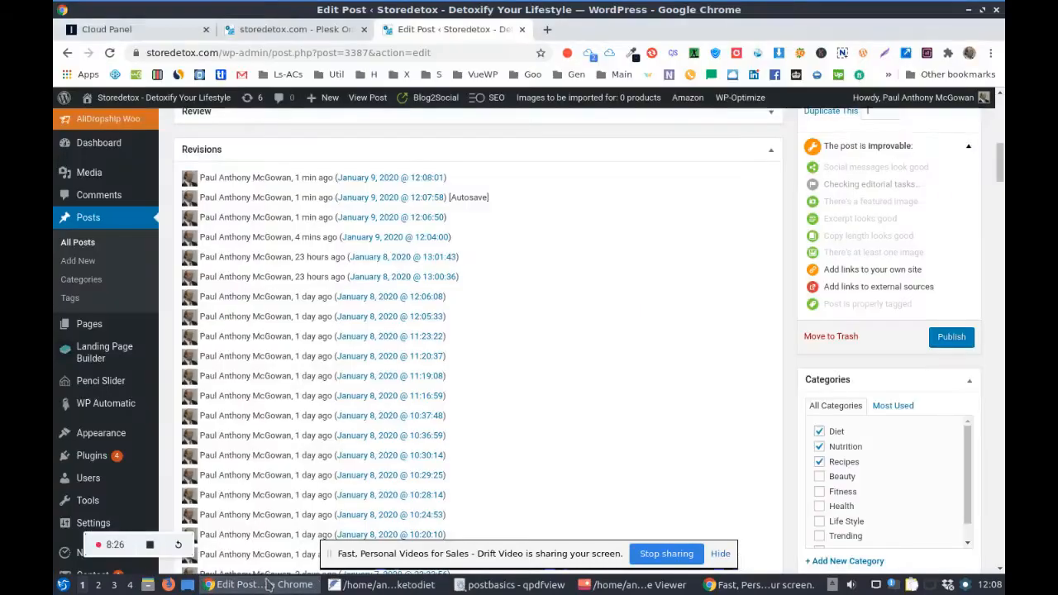
drag(1001, 169, 1002, 147)
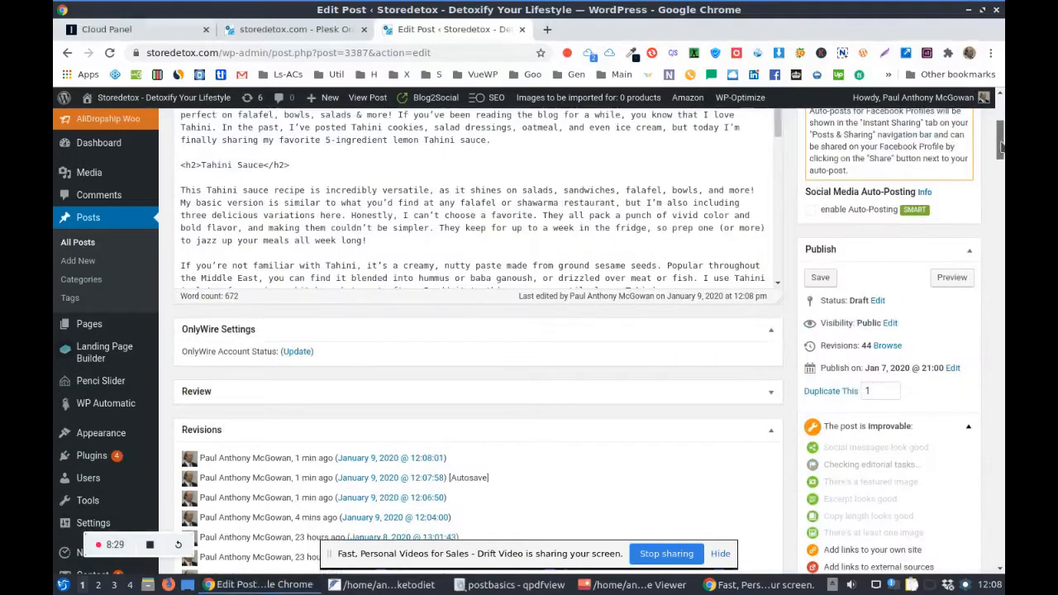
drag(781, 124, 799, 271)
click(191, 237)
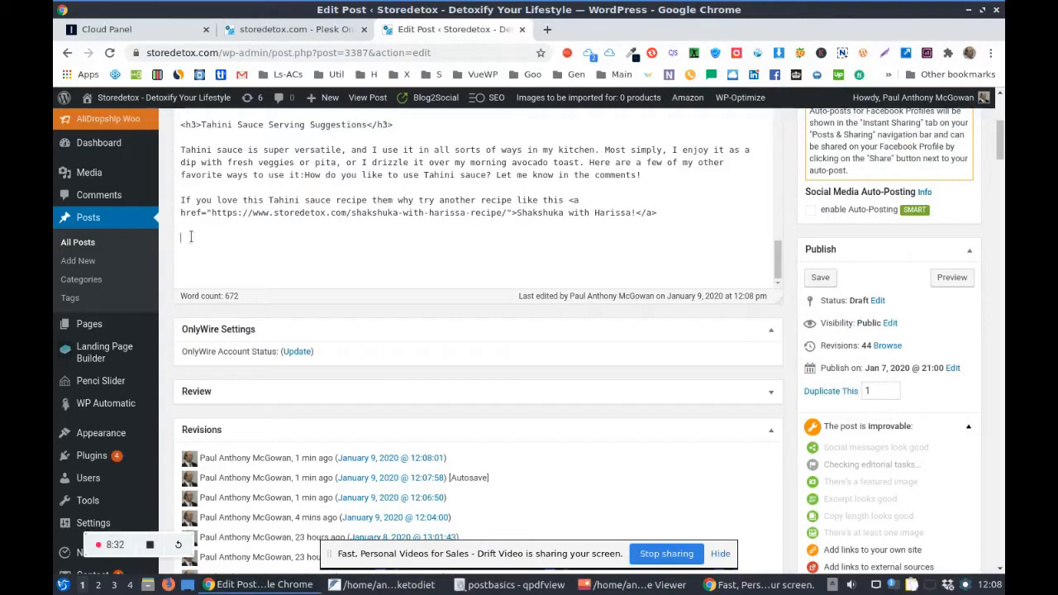
right_click(191, 238)
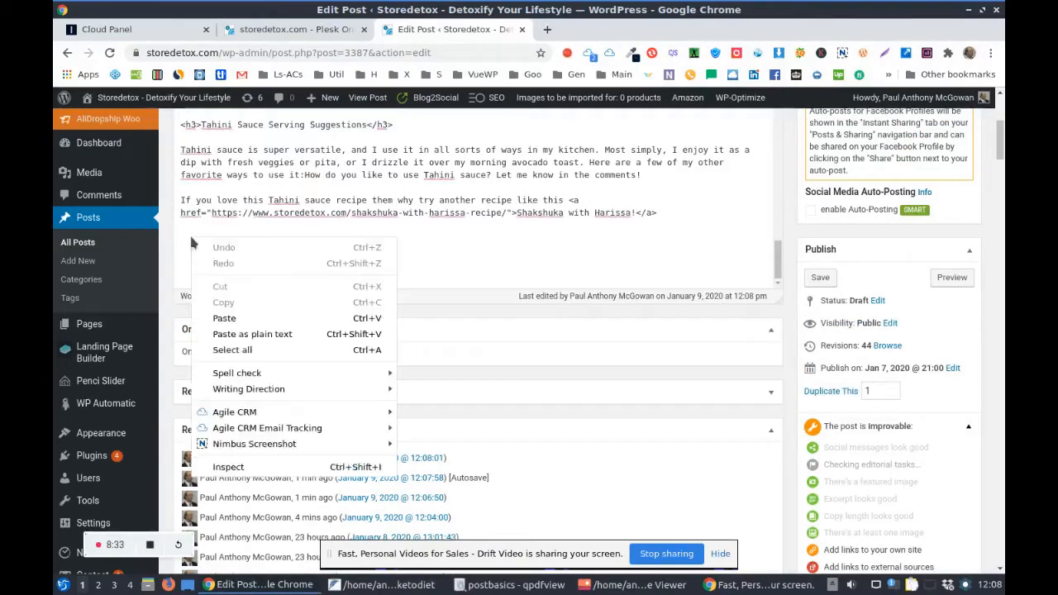
click(240, 327)
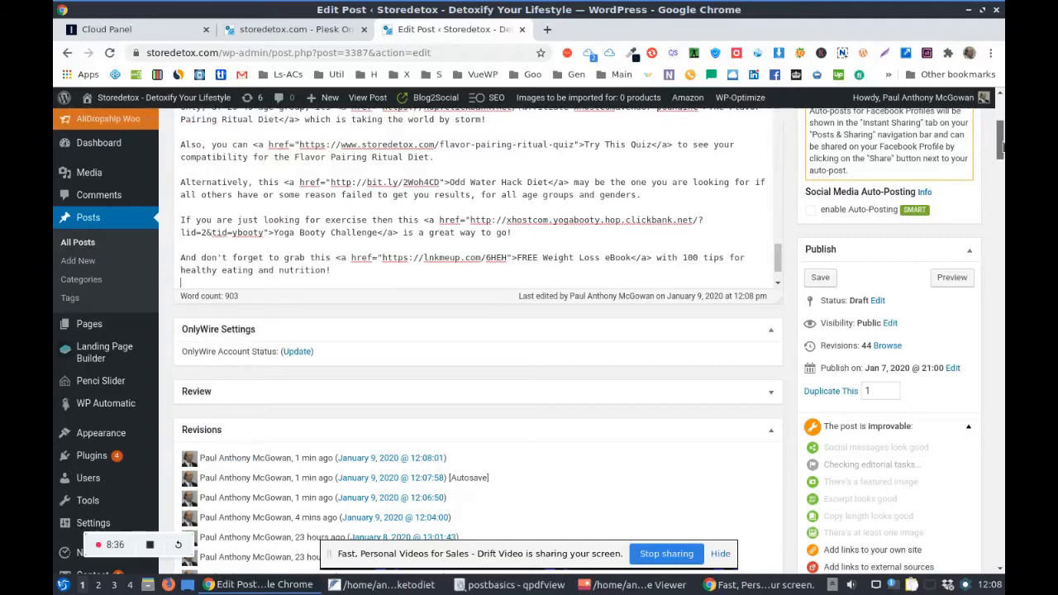
Save the draft with the added external links, and review the post's quality checklist.
drag(1003, 148, 1004, 155)
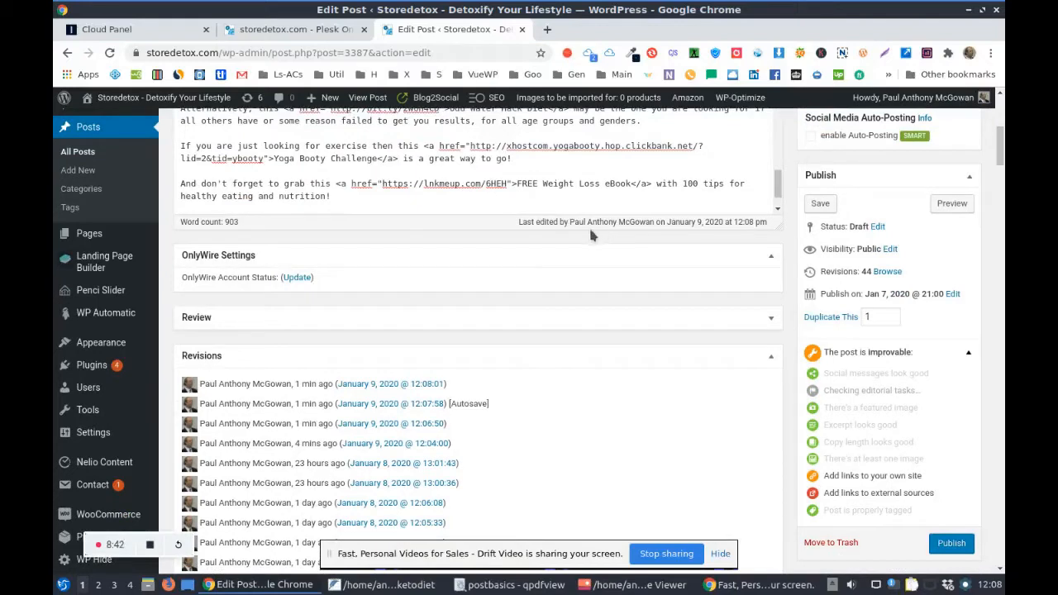
click(821, 204)
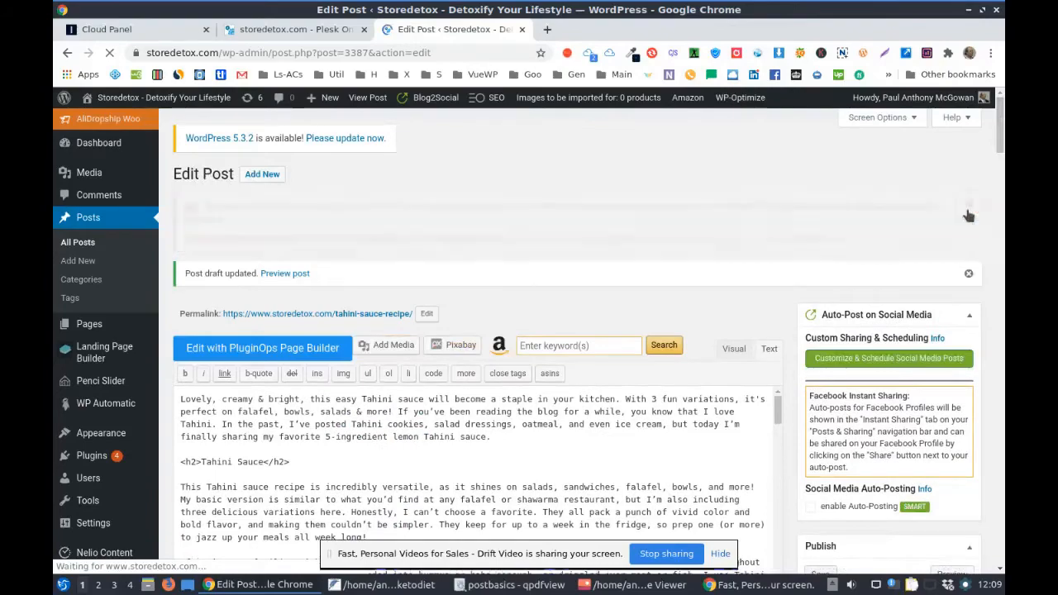
scroll(967, 215, down, 10)
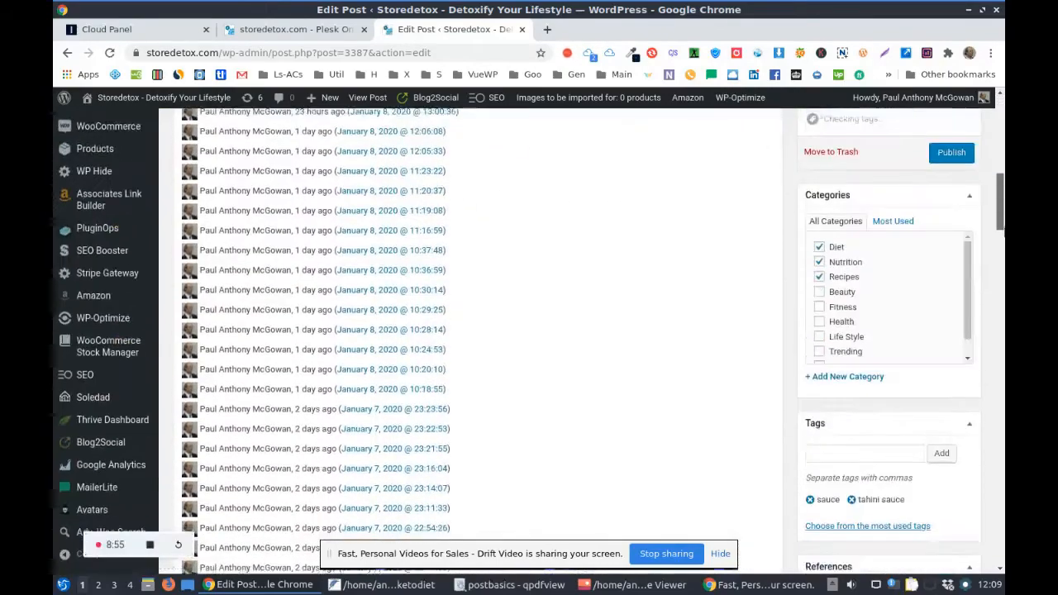
scroll(1000, 187, down, 2)
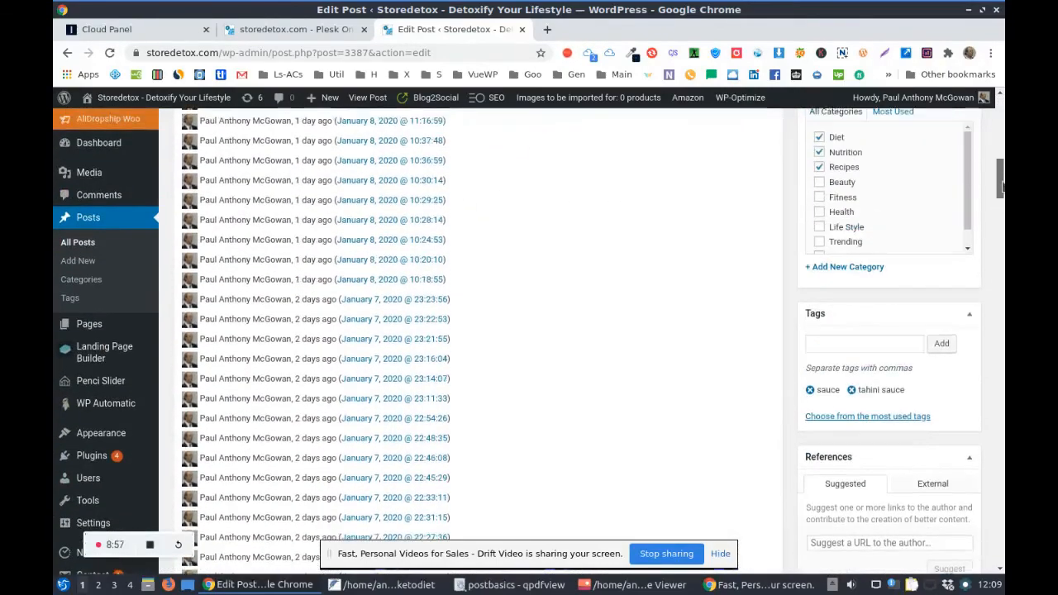
drag(1000, 186, 1002, 157)
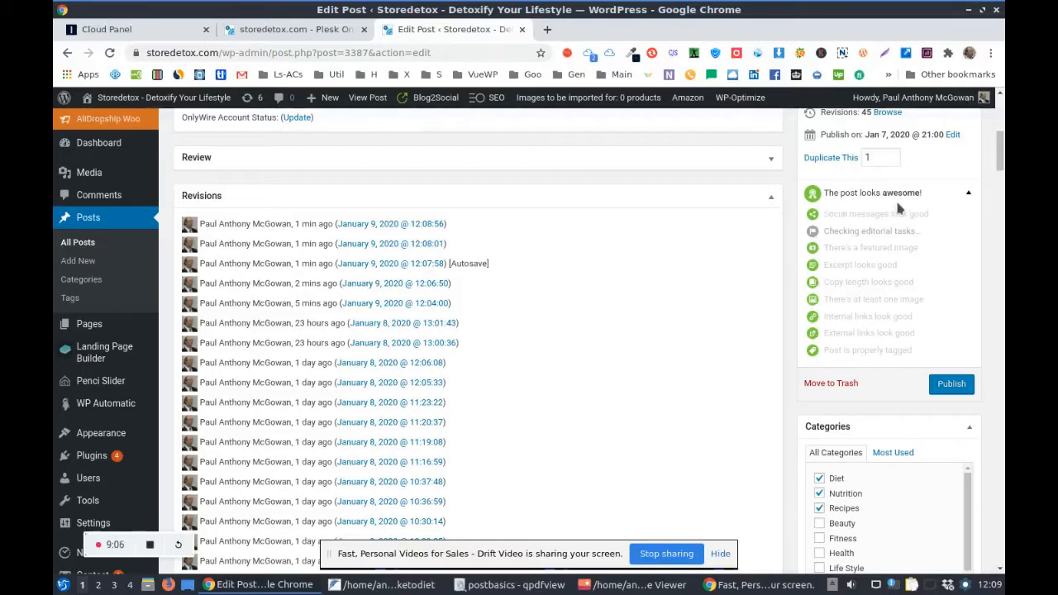
Refresh the SEO content analysis for the target keyword tahini and review its optimization checks.
drag(1002, 155, 1001, 510)
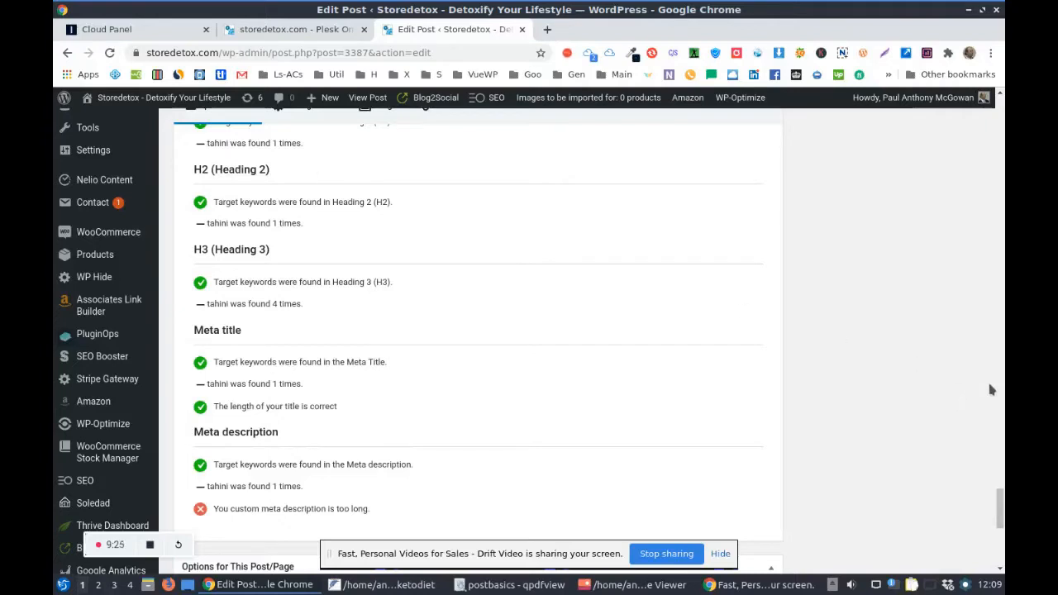
drag(1001, 509, 1000, 458)
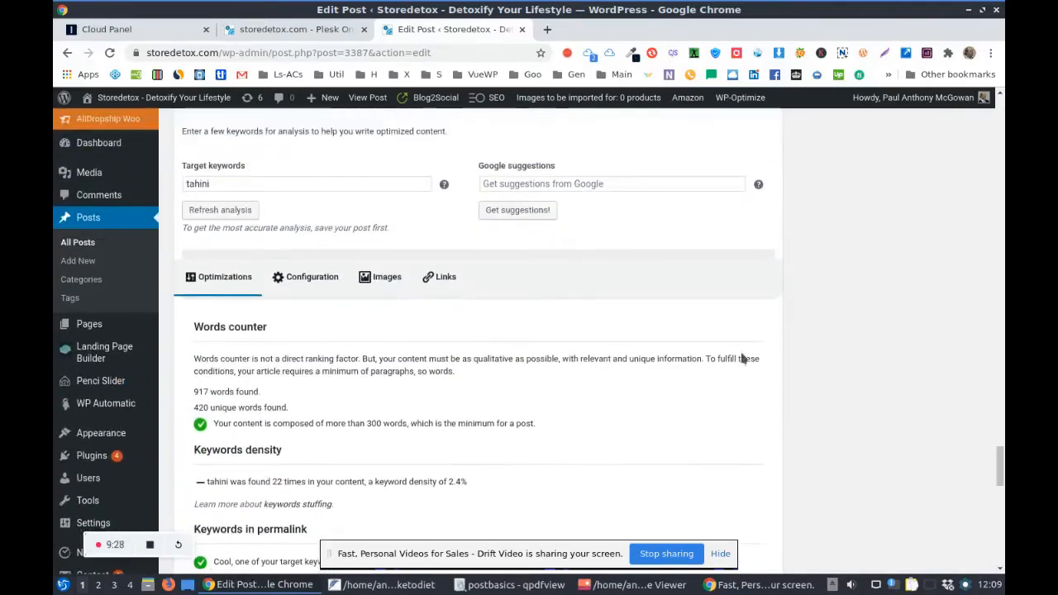
click(220, 212)
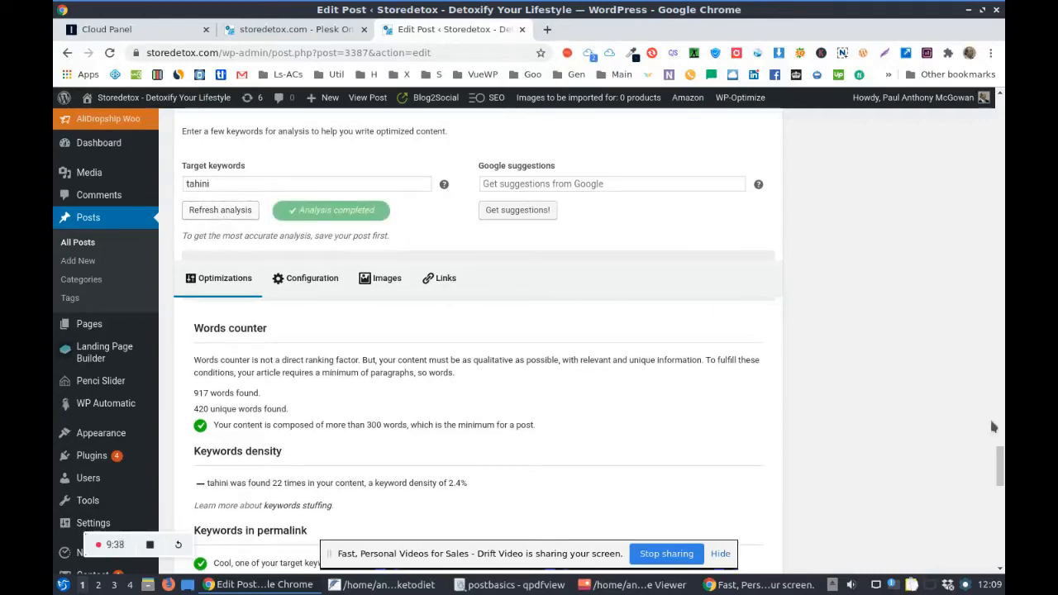
scroll(999, 463, down, 1)
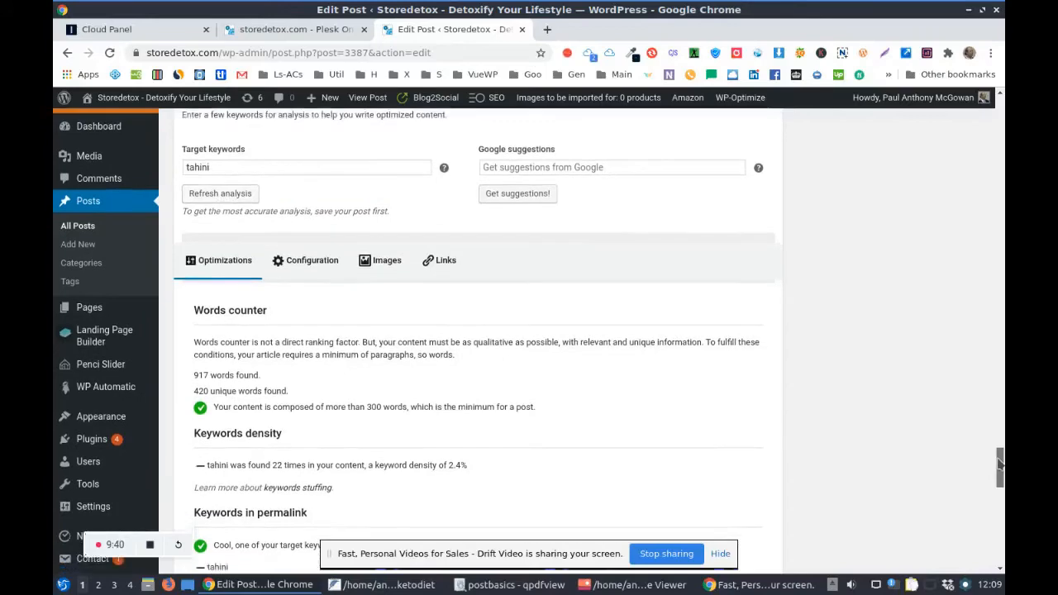
drag(999, 463, 999, 497)
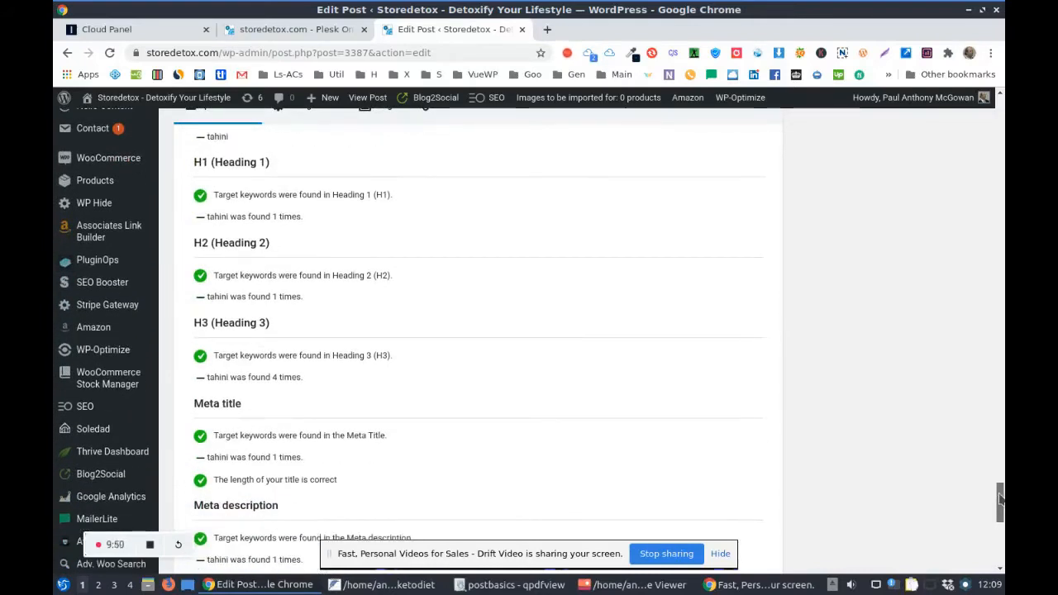
Examine the meta description length, the target keyword, and the keyword density and permalink checks.
drag(999, 497, 1000, 447)
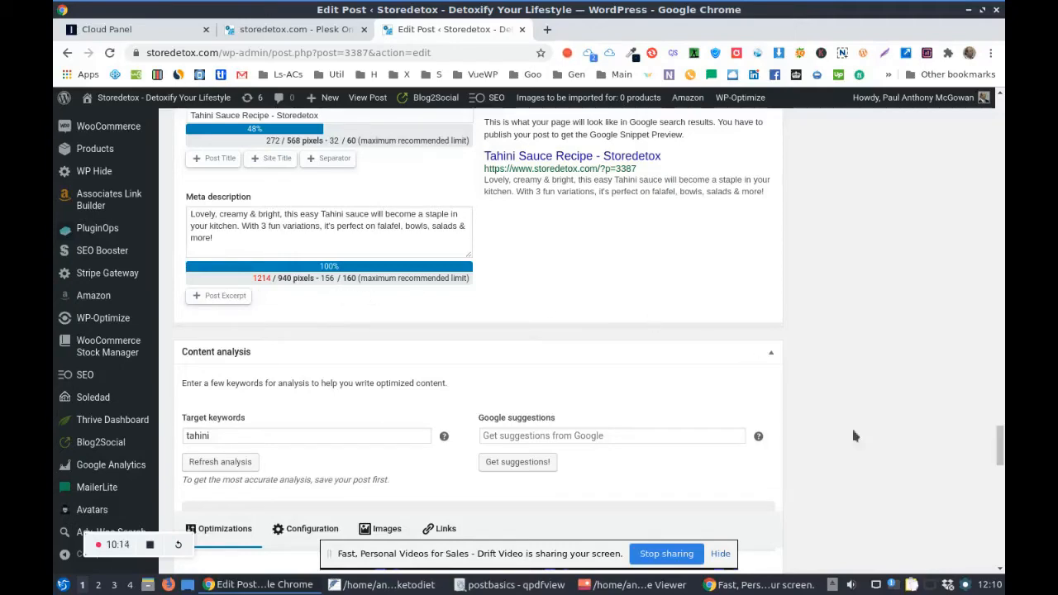
drag(1002, 451, 1001, 474)
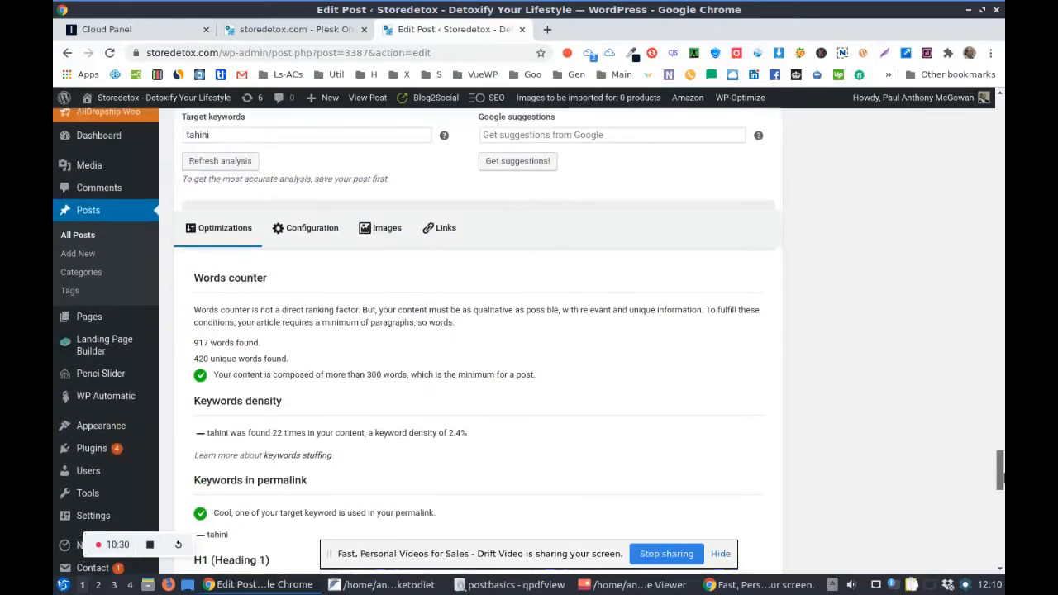
click(223, 137)
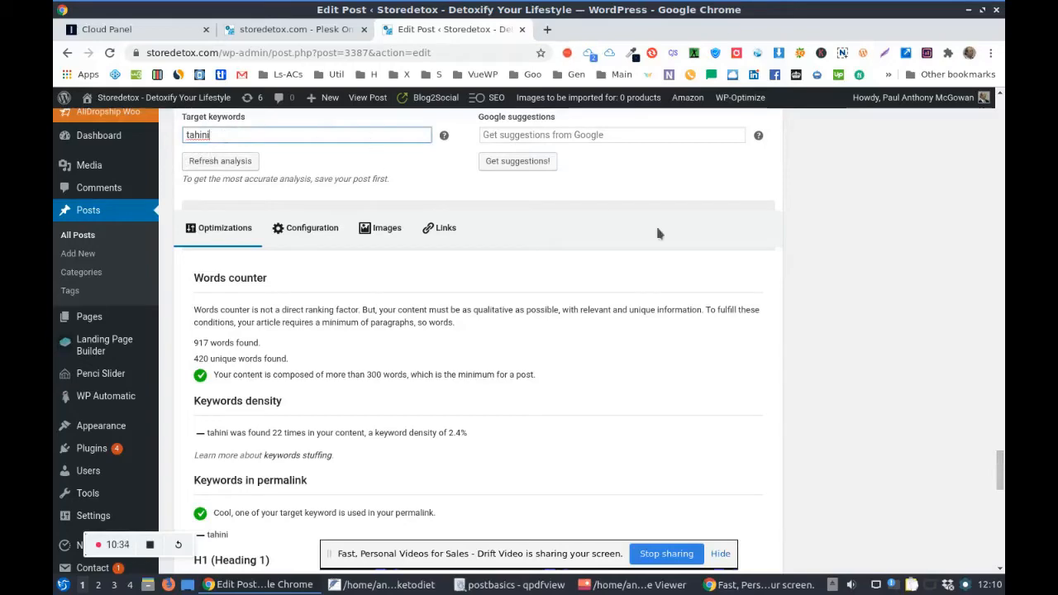
drag(999, 469, 998, 487)
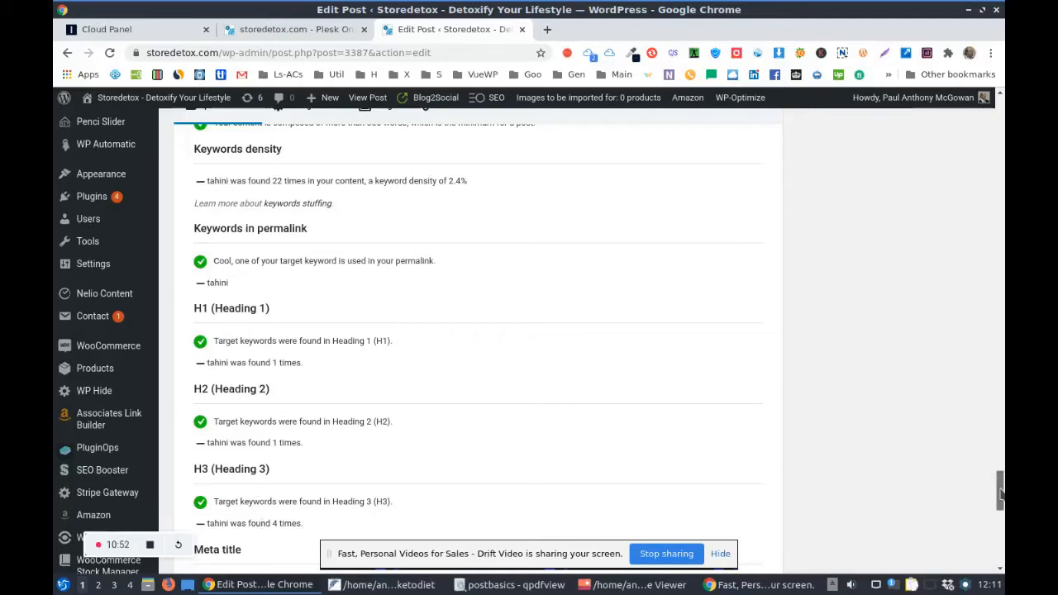
Save the post draft and dismiss the theme activation notice.
drag(1001, 493, 1000, 138)
click(829, 206)
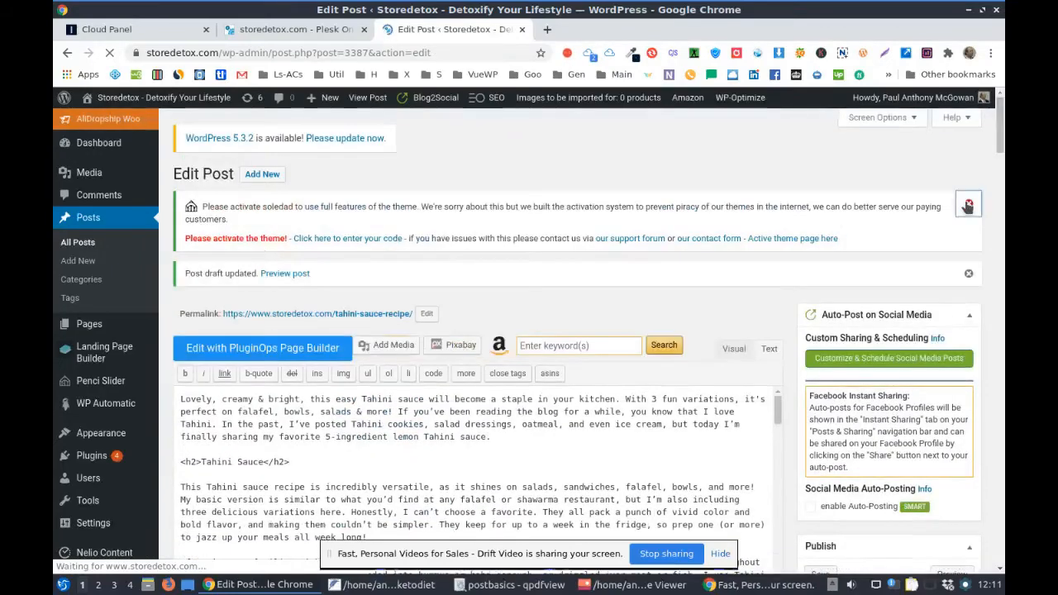
click(968, 204)
click(968, 204)
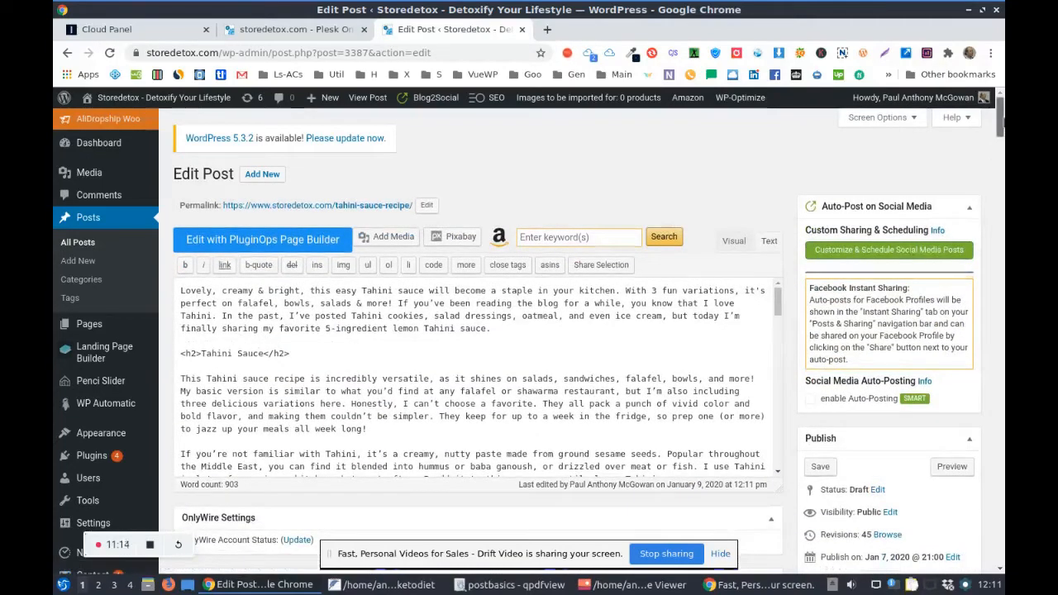
Switch to Image Viewer and view promotionaltrends.jpg in a maximized window.
click(608, 586)
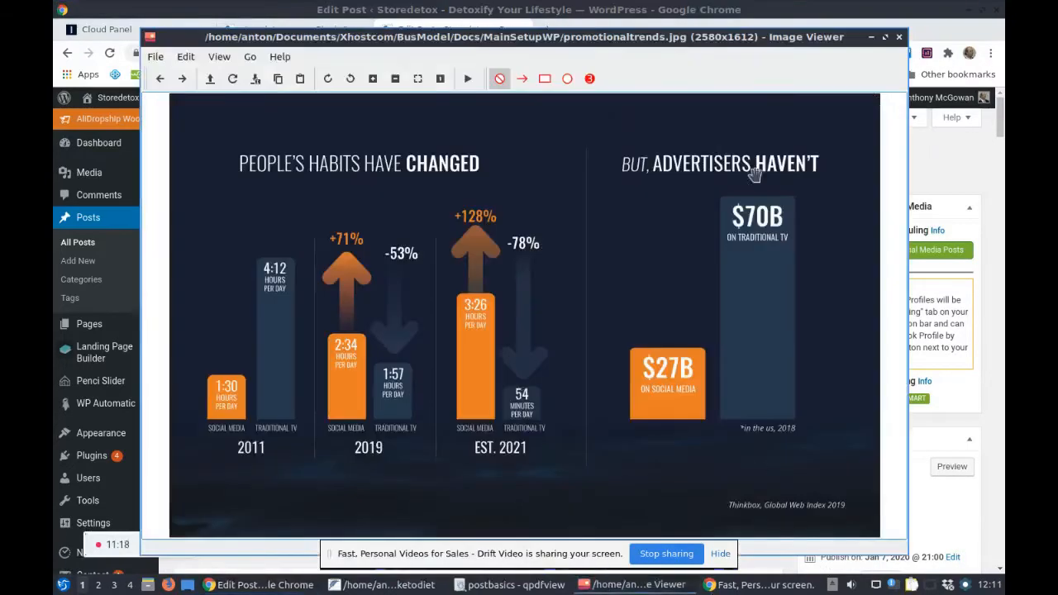
click(885, 37)
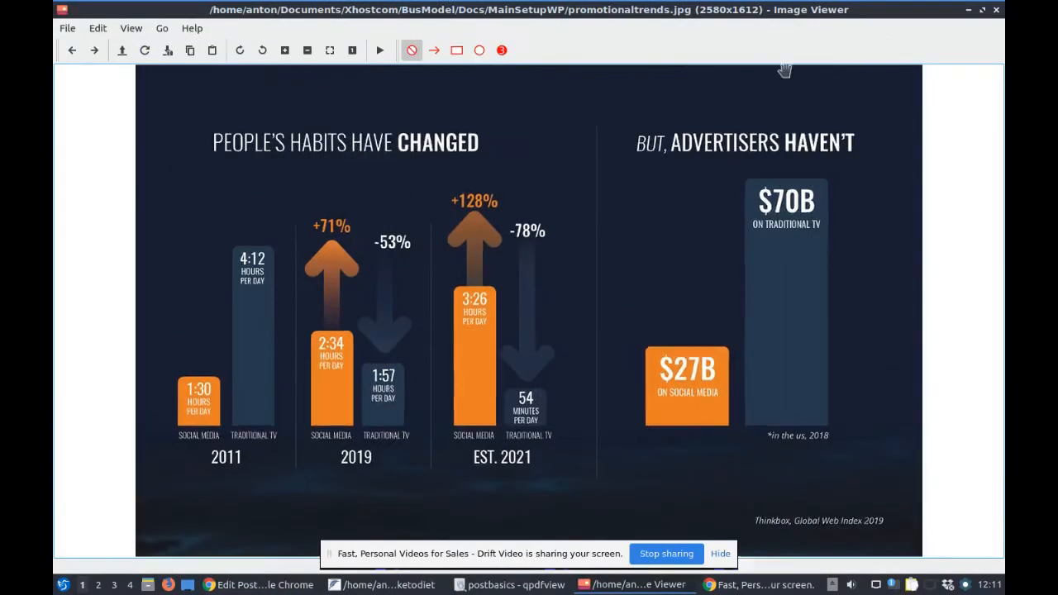
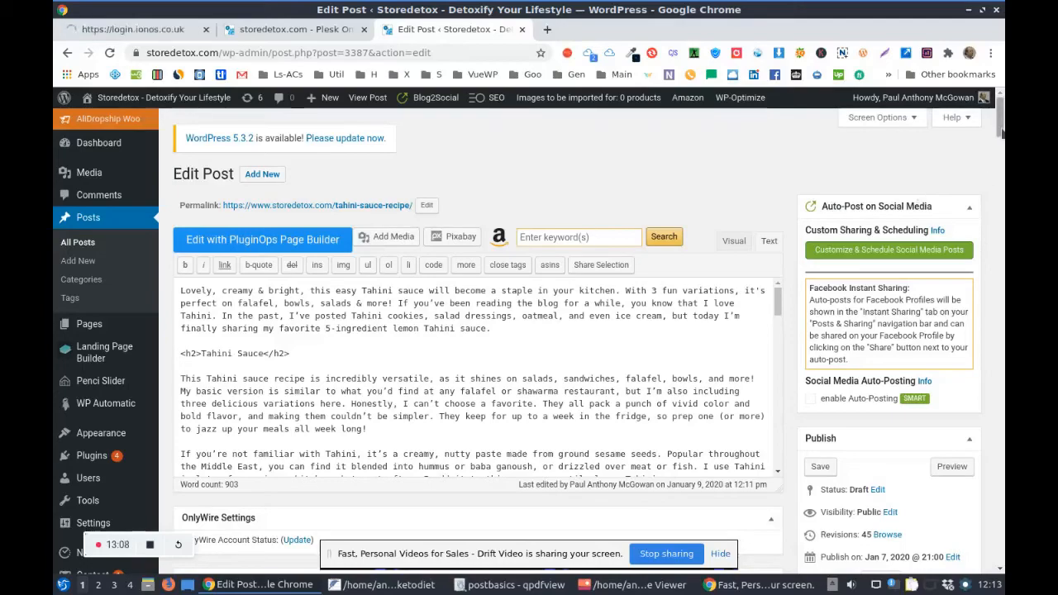
Return to Chrome, fill the post's scheduled social media messages automatically, and review the publication-day messages.
drag(1001, 133, 1001, 274)
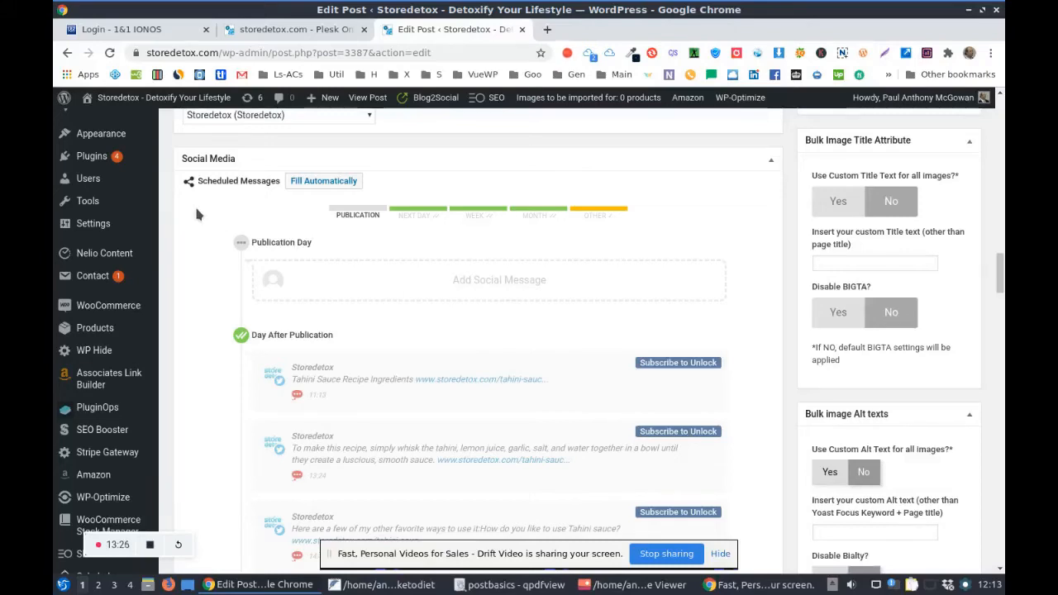
click(332, 183)
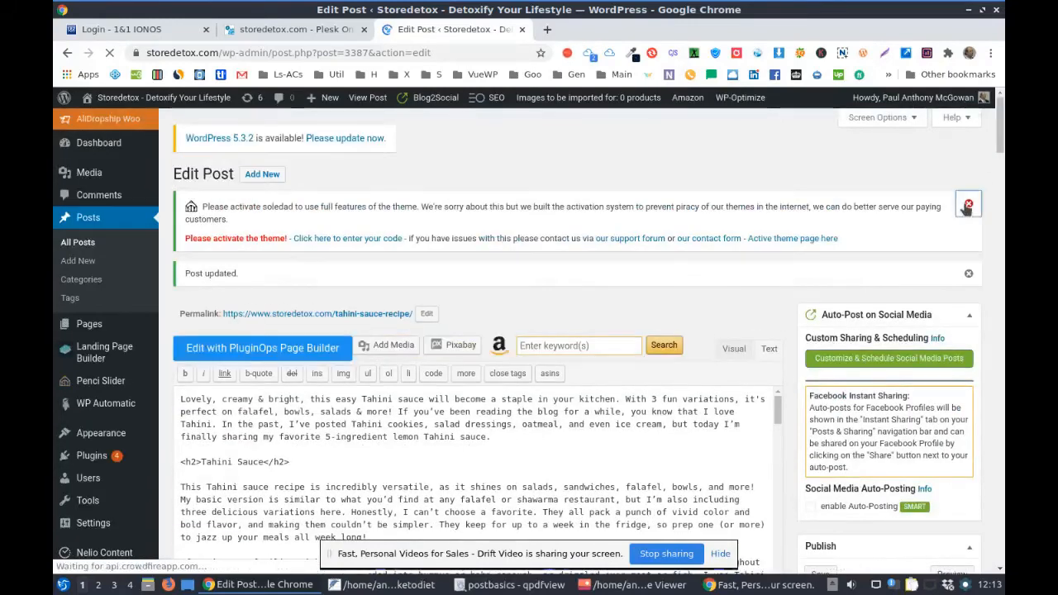
click(968, 205)
scroll(996, 132, down, 5)
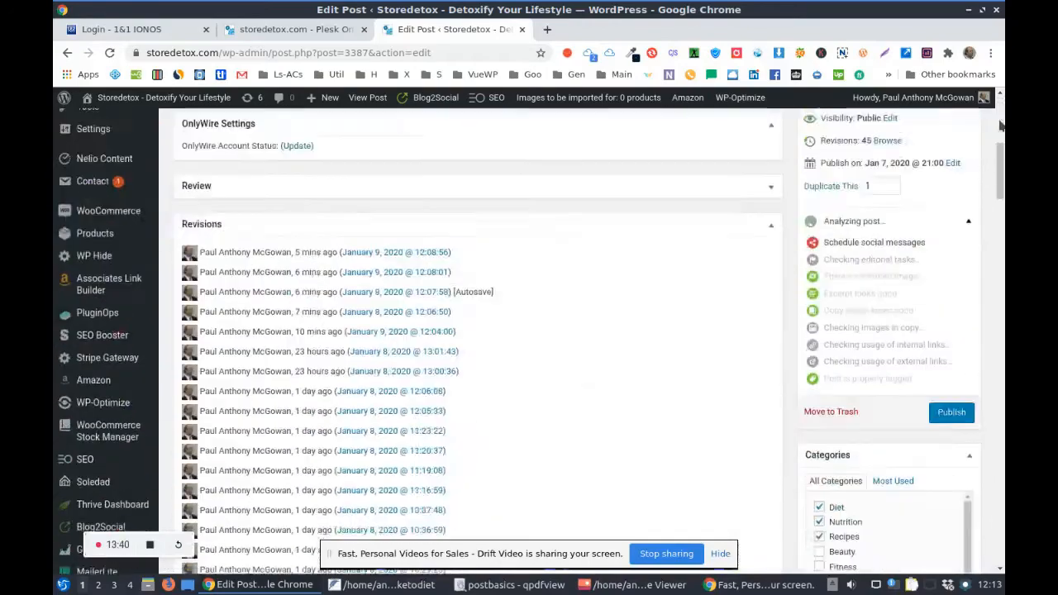
drag(999, 169, 1001, 347)
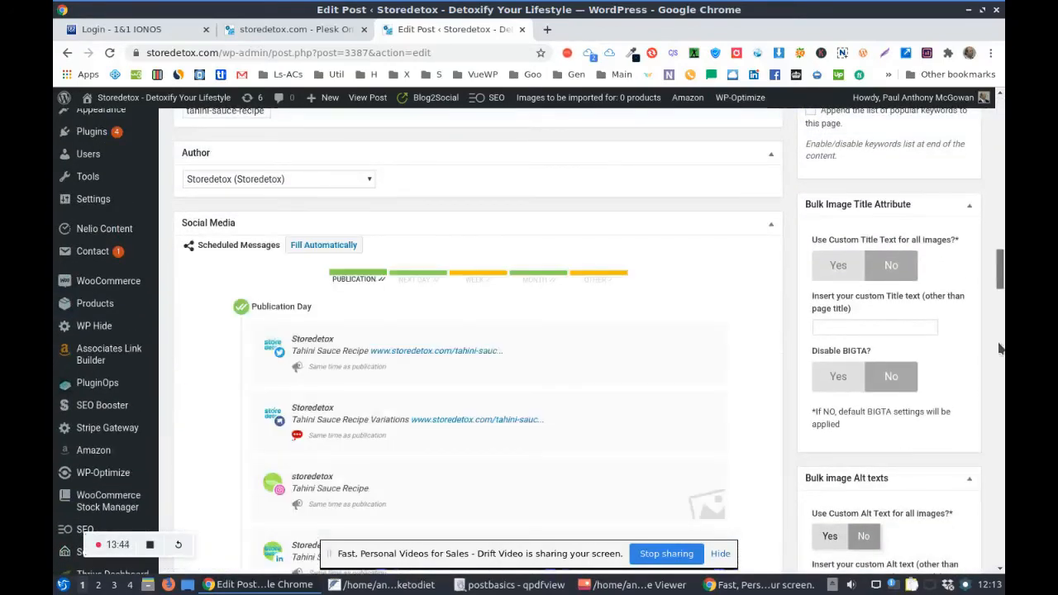
drag(1000, 348, 1003, 347)
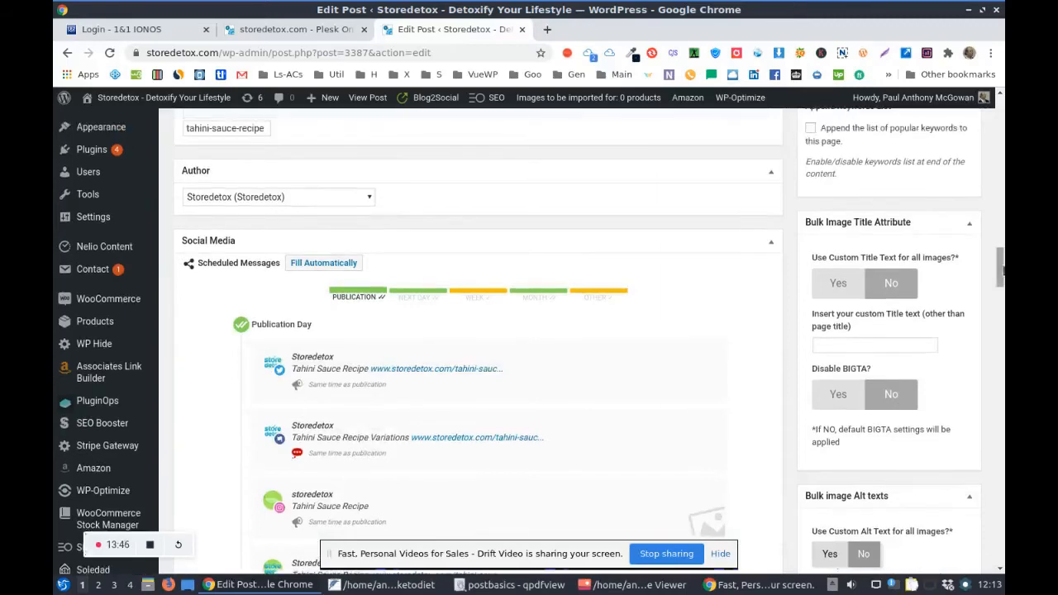
drag(1000, 266, 1002, 277)
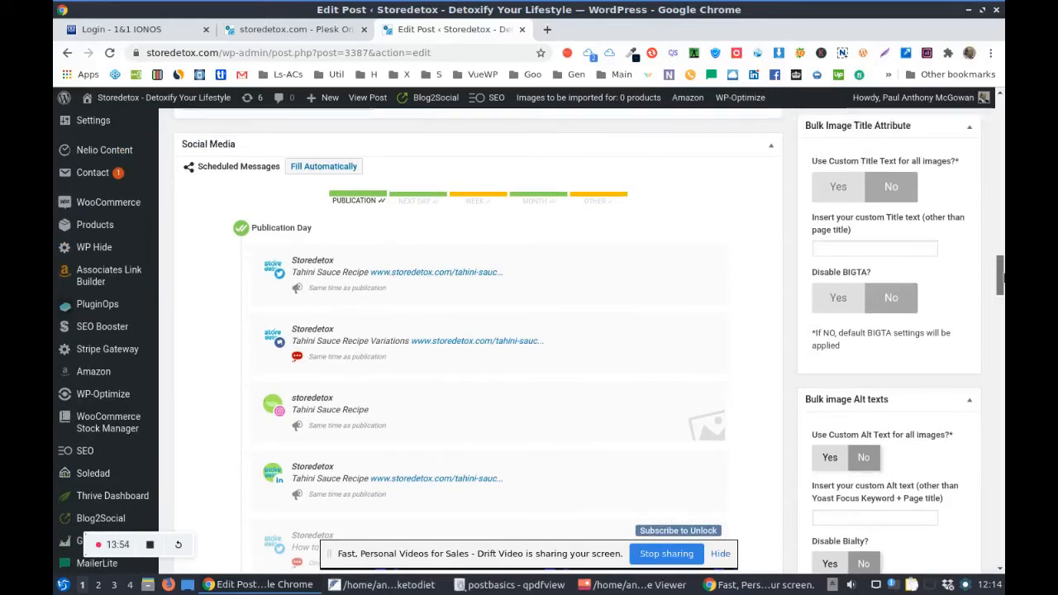
Regenerate the scheduled social media messages automatically, and dismiss the theme activation notice to review the new schedule.
click(319, 168)
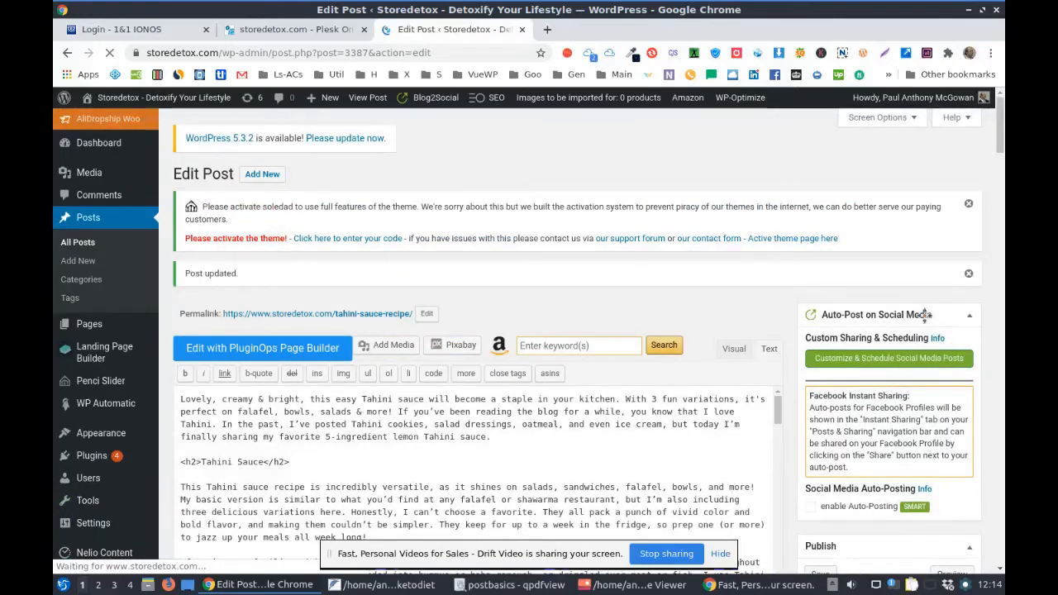
click(969, 205)
drag(999, 111, 1000, 258)
drag(1004, 302, 1004, 323)
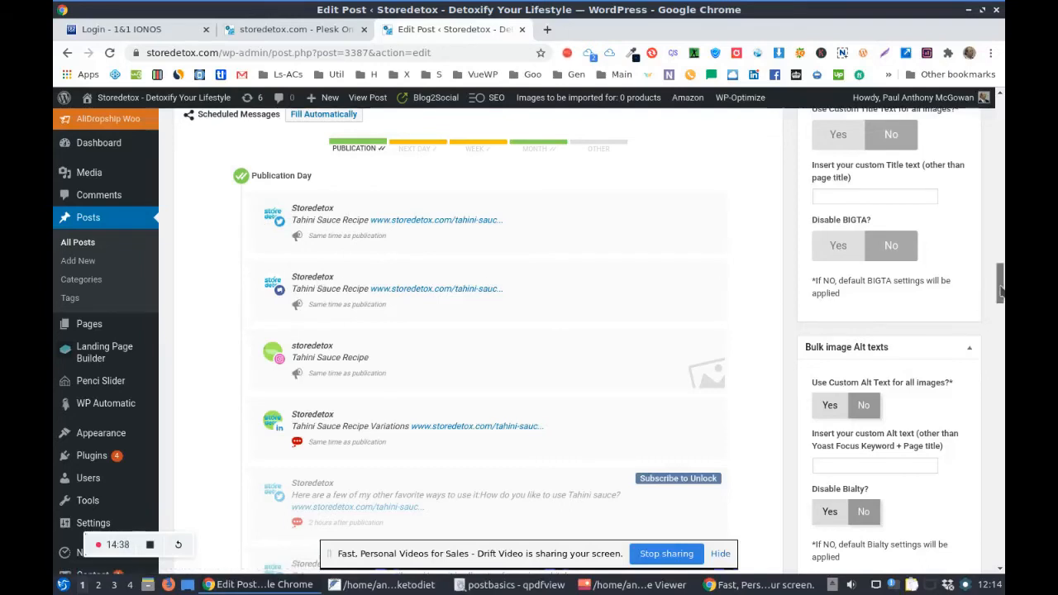
Enable SEO Booster's automatic keyword linking and the appended popular keywords list for this post.
drag(1002, 290, 1000, 258)
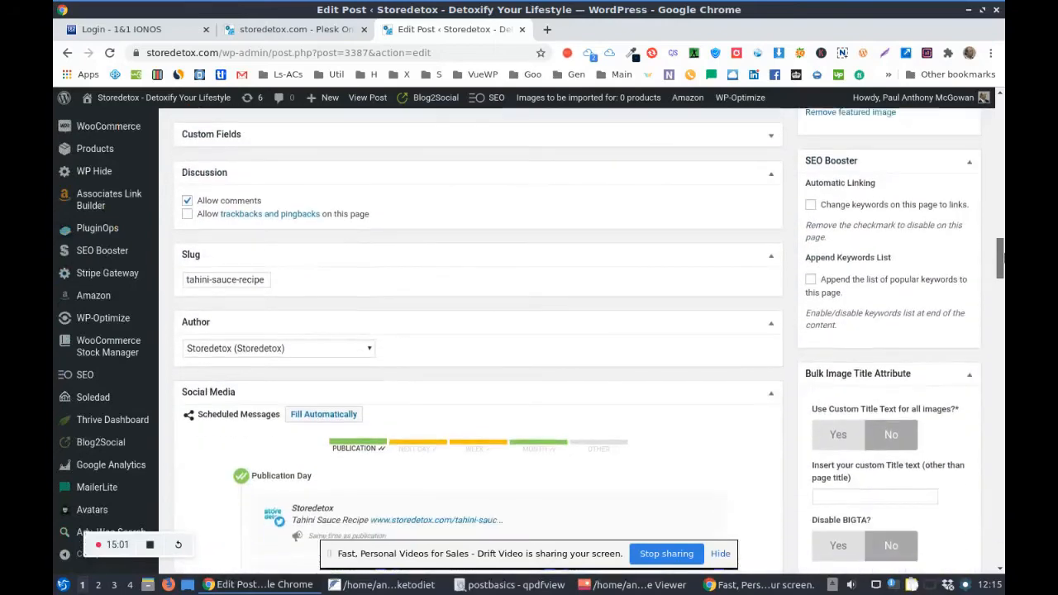
click(810, 205)
click(810, 281)
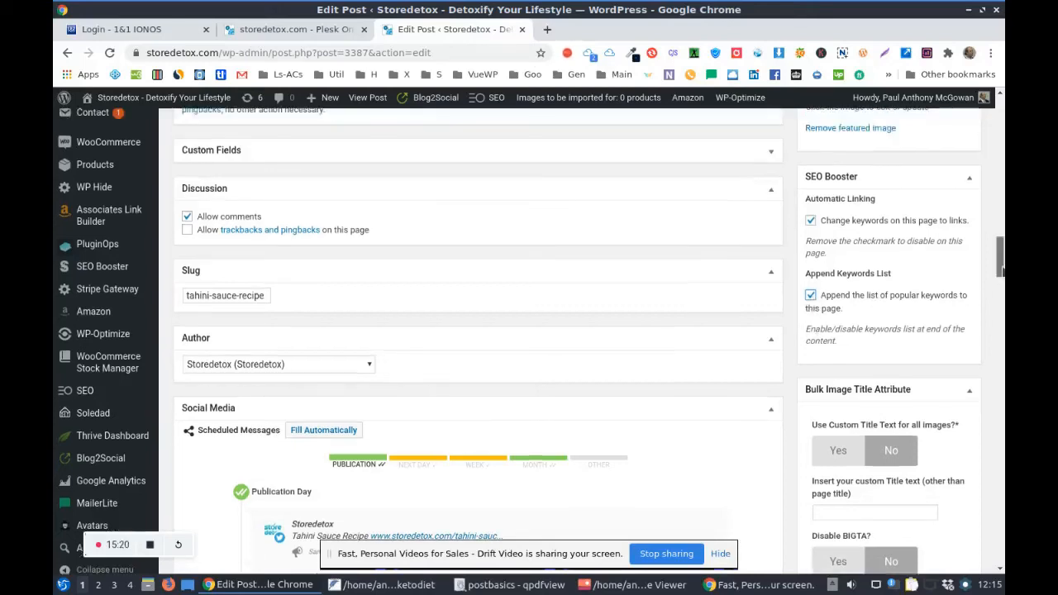
Publish the tahini sauce recipe post and dismiss the theme activation notice.
drag(1002, 274, 999, 177)
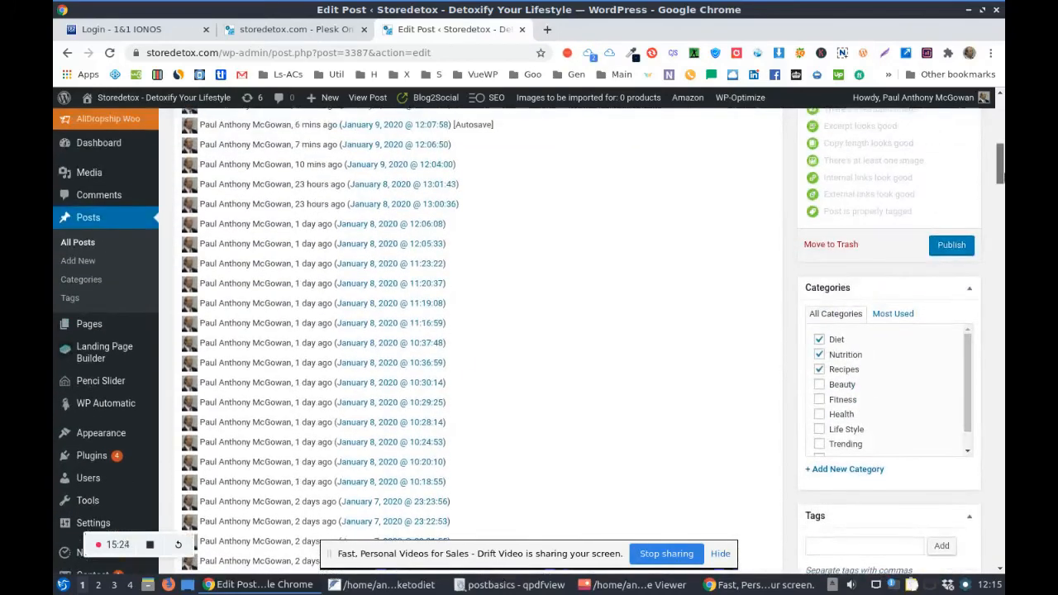
click(950, 244)
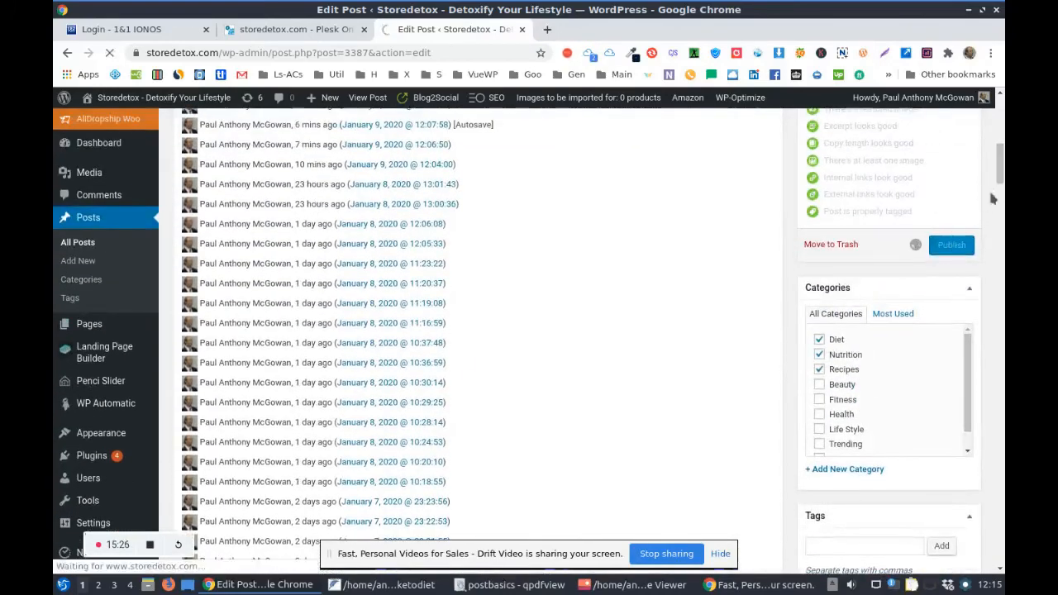
drag(1001, 165, 1000, 157)
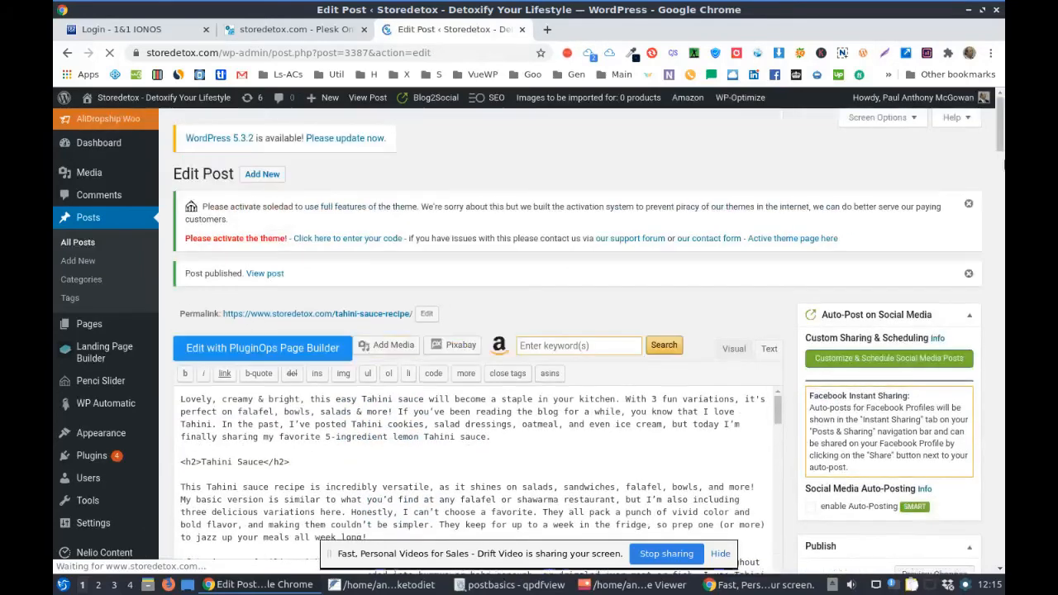
click(968, 205)
click(968, 207)
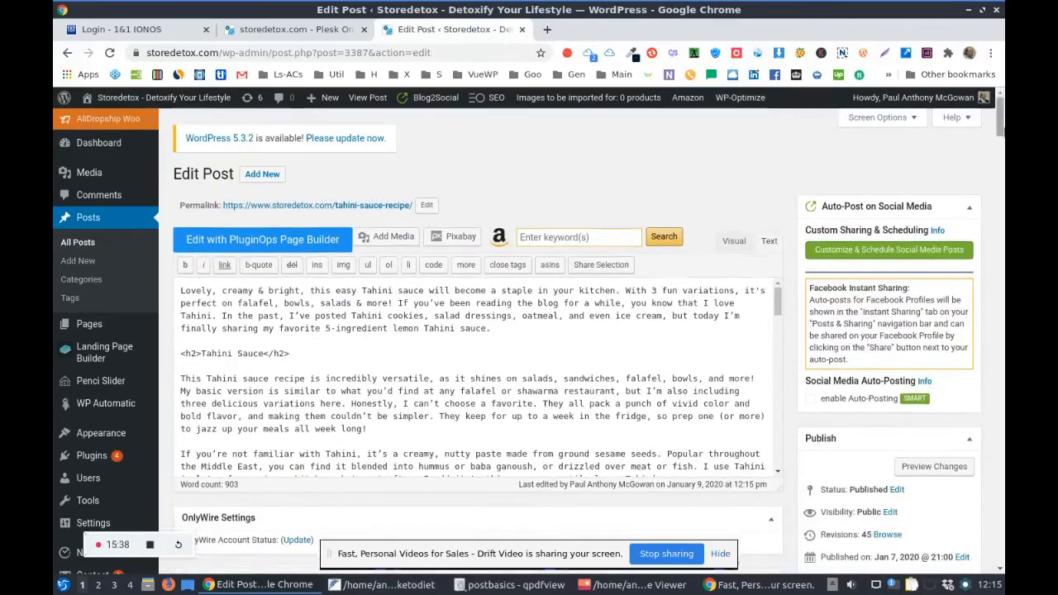
Review the published post's status, quality checklist, categories and tags, and update the post.
scroll(1000, 124, down, 1)
drag(1001, 124, 1000, 139)
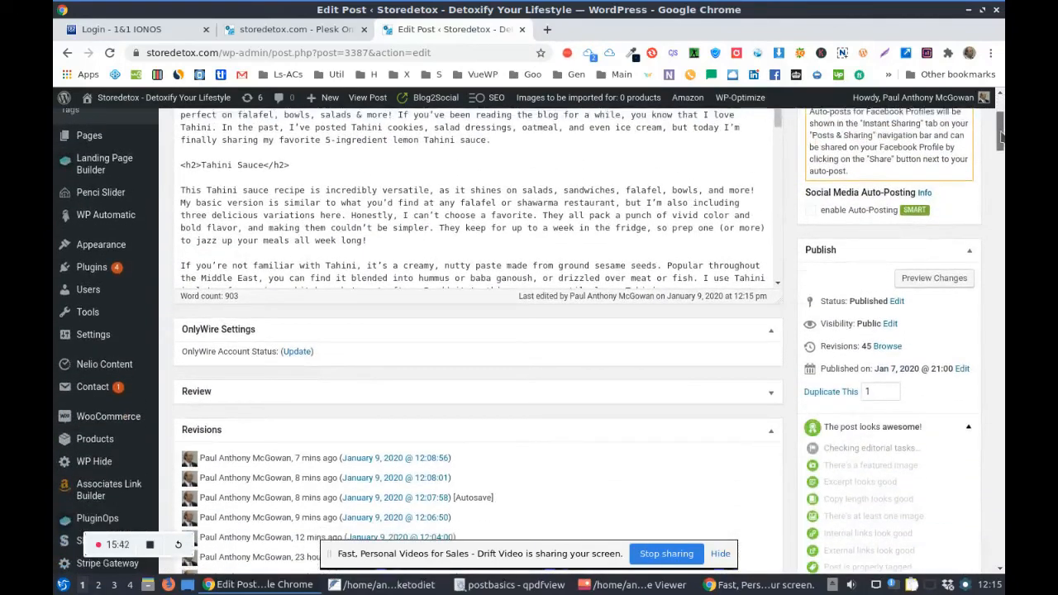
drag(1001, 137, 1001, 138)
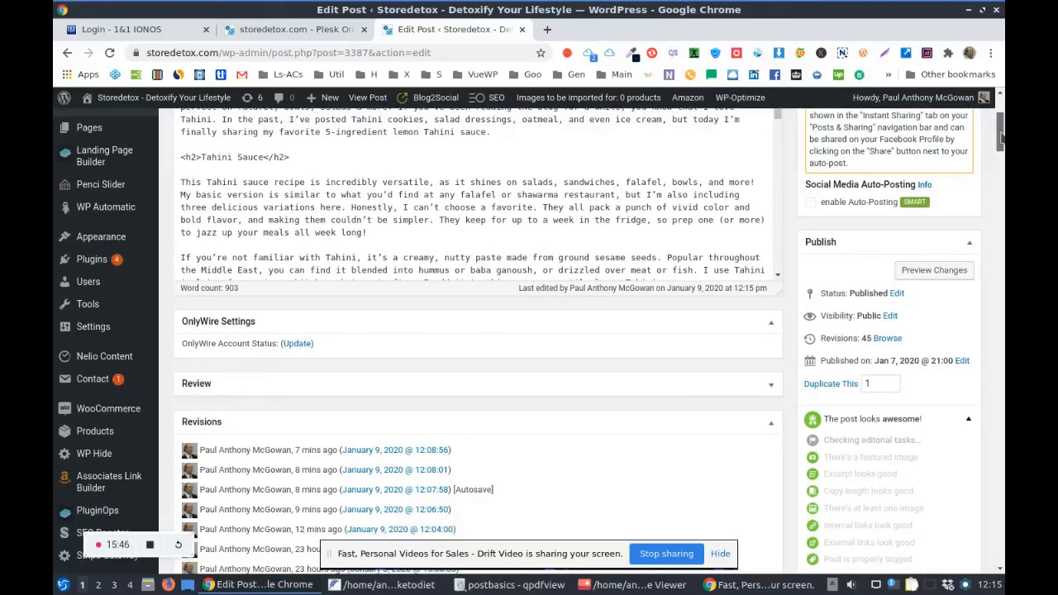
mouse_move(1002, 138)
mouse_down()
mouse_move(1002, 128)
mouse_move(1003, 140)
mouse_up()
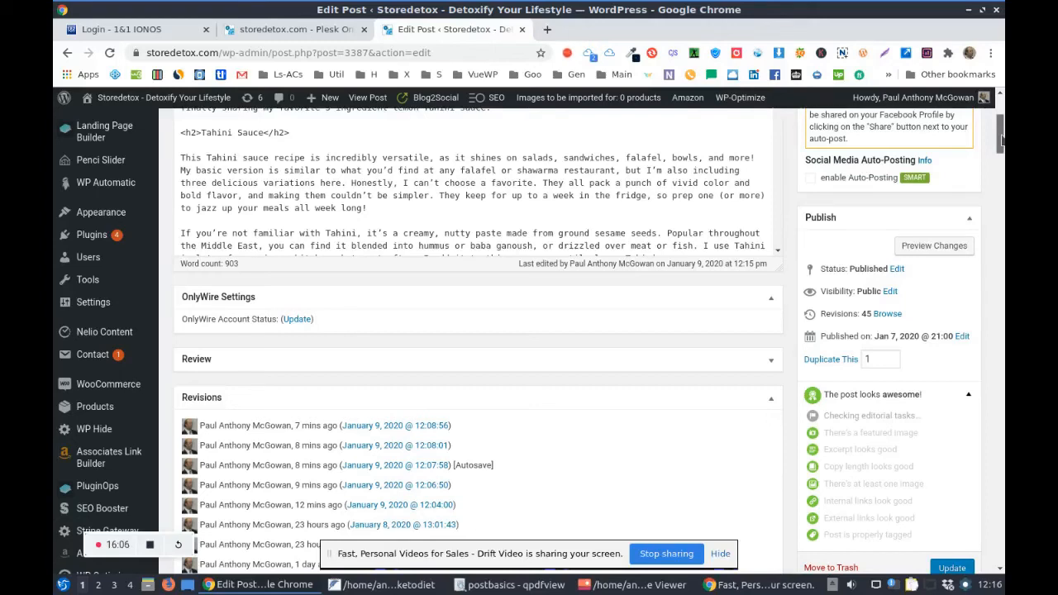
scroll(1001, 141, down, 1)
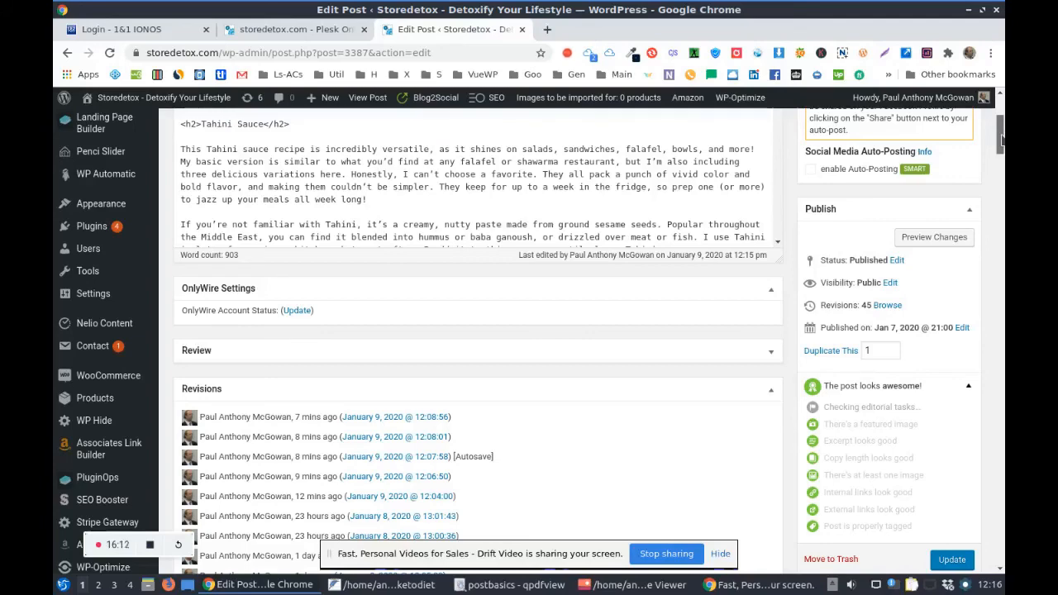
drag(1002, 141, 1001, 175)
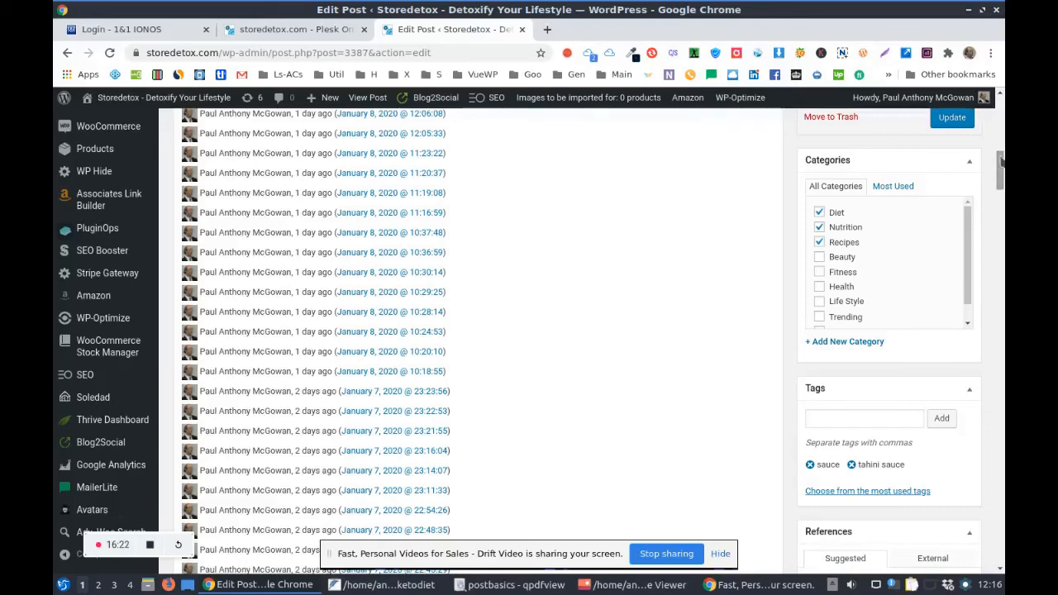
drag(1002, 184, 1001, 162)
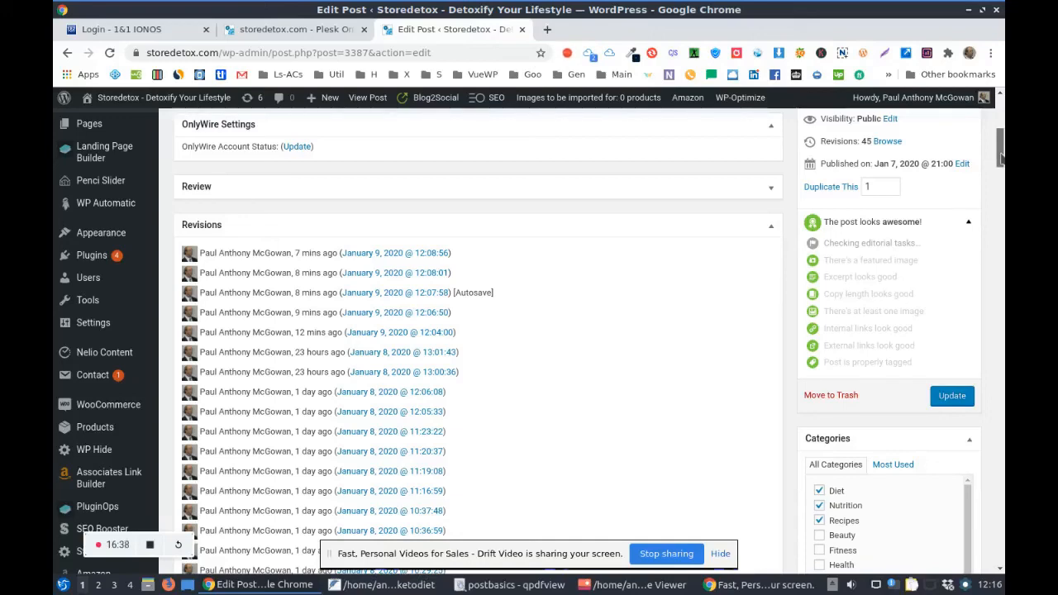
scroll(1000, 157, down, 4)
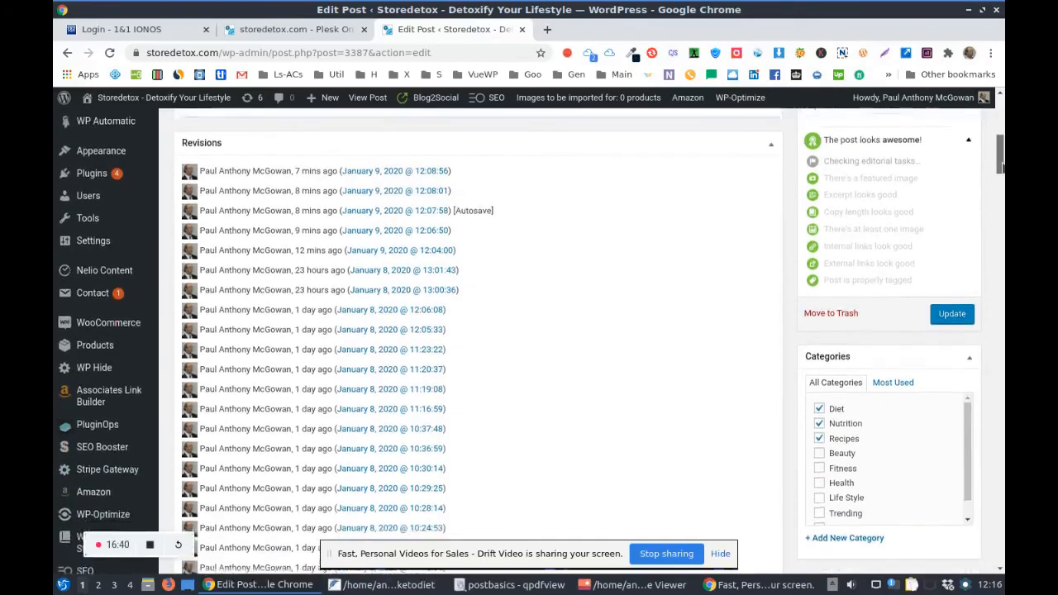
click(935, 250)
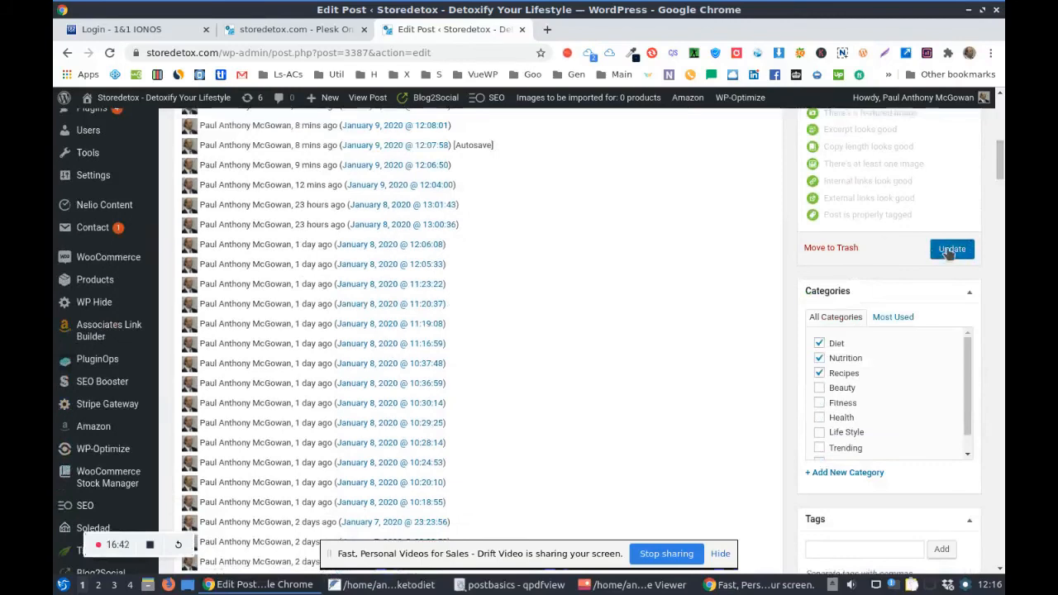